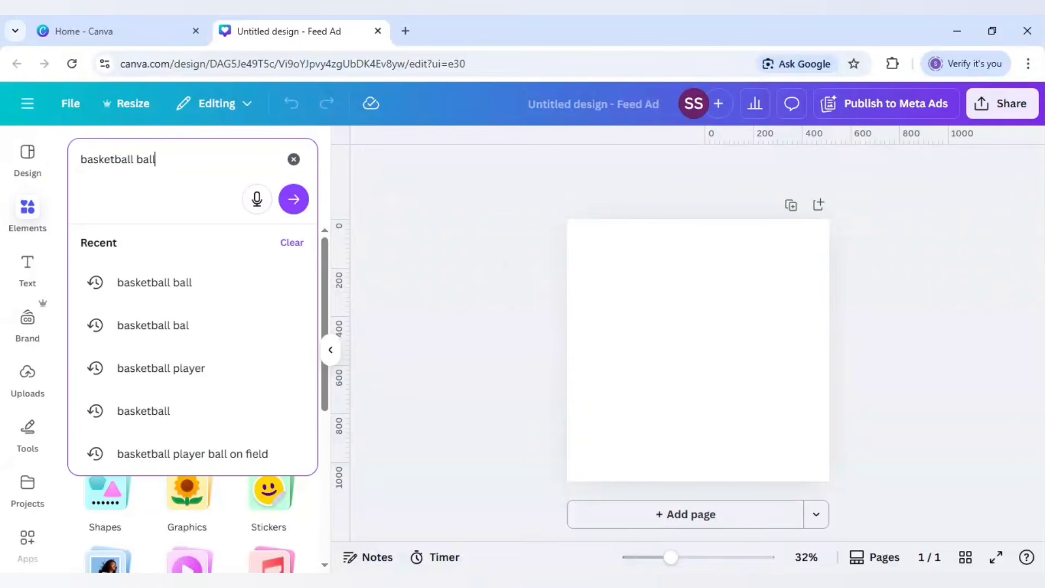
- Search the elements for "basketball ball" and add the orange basketball graphic with white lines to the page
key(Return)
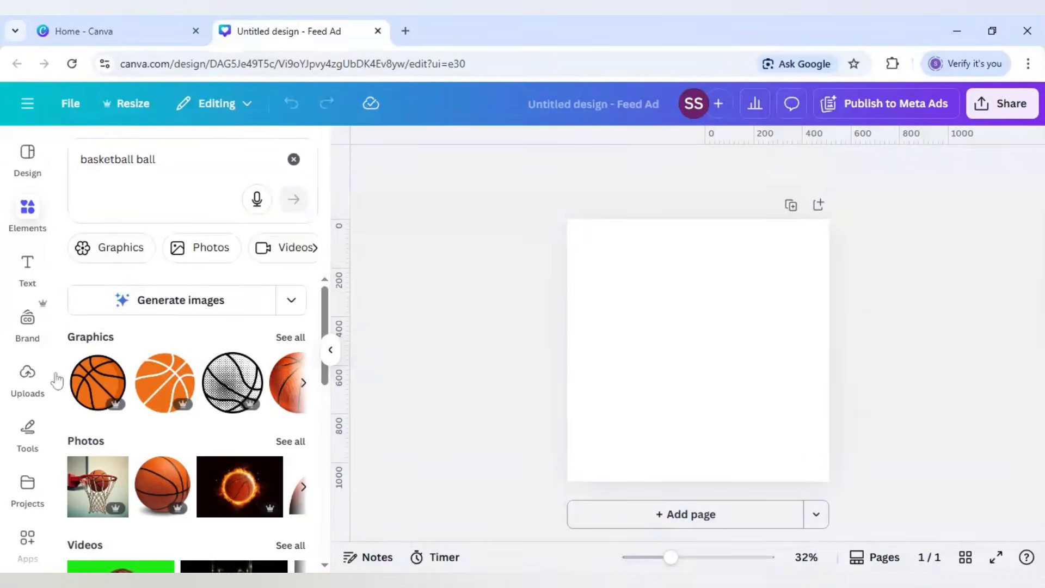
click(159, 388)
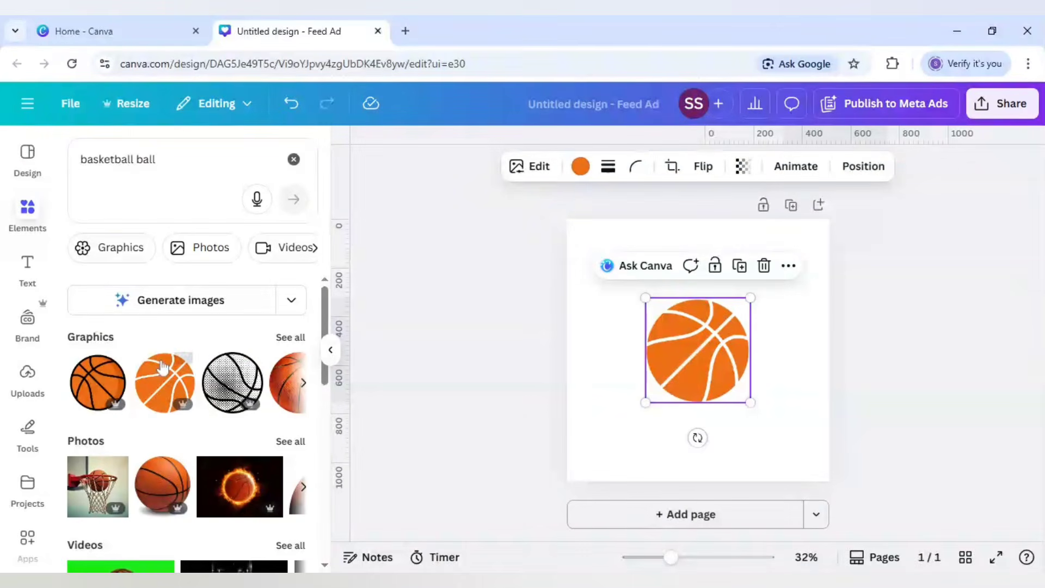
click(290, 337)
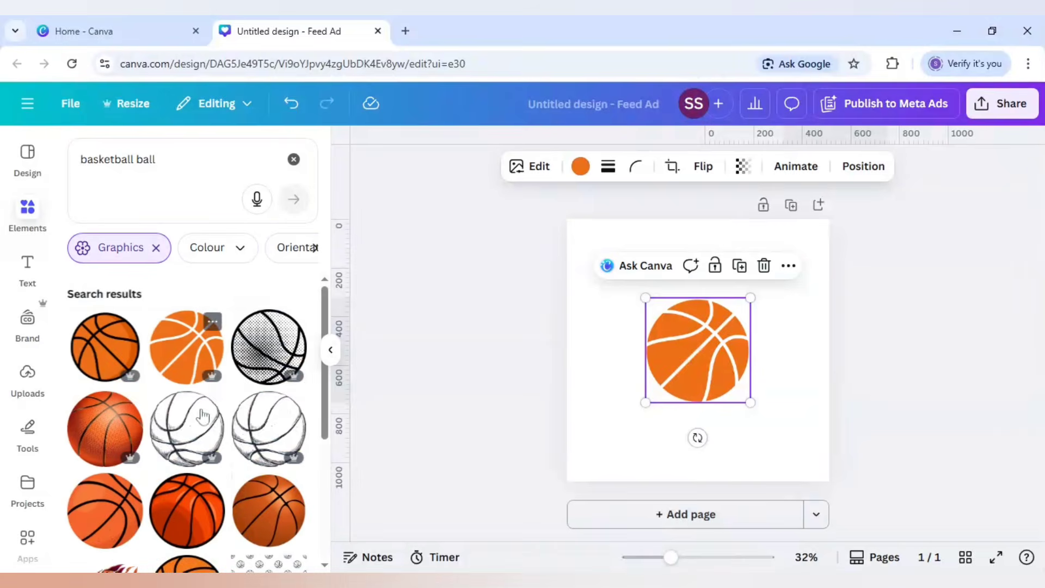
scroll(256, 430, down, 2)
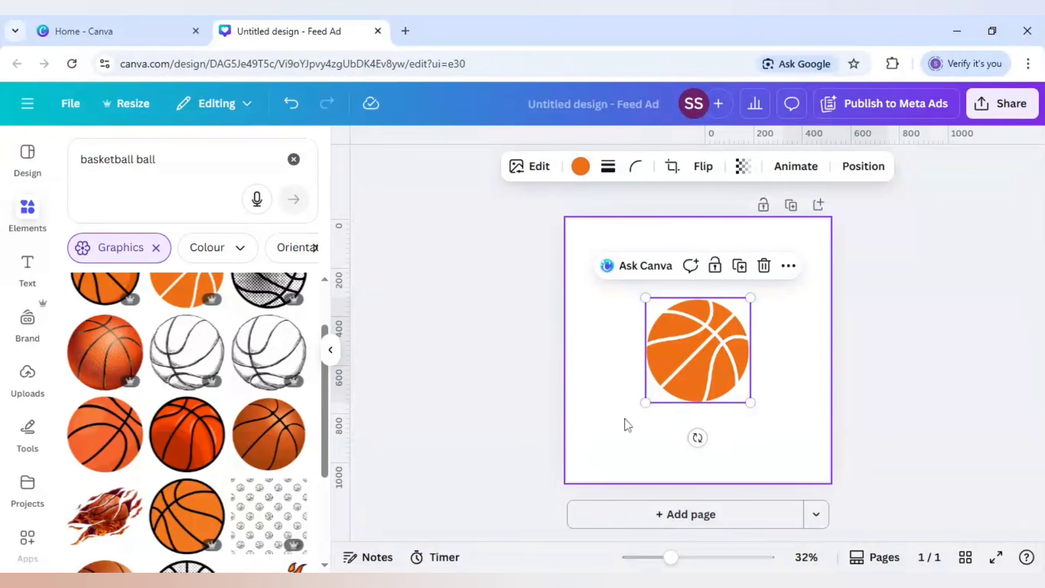
- Enlarge the basketball graphic so it fills most of the blank page
drag(645, 403, 593, 455)
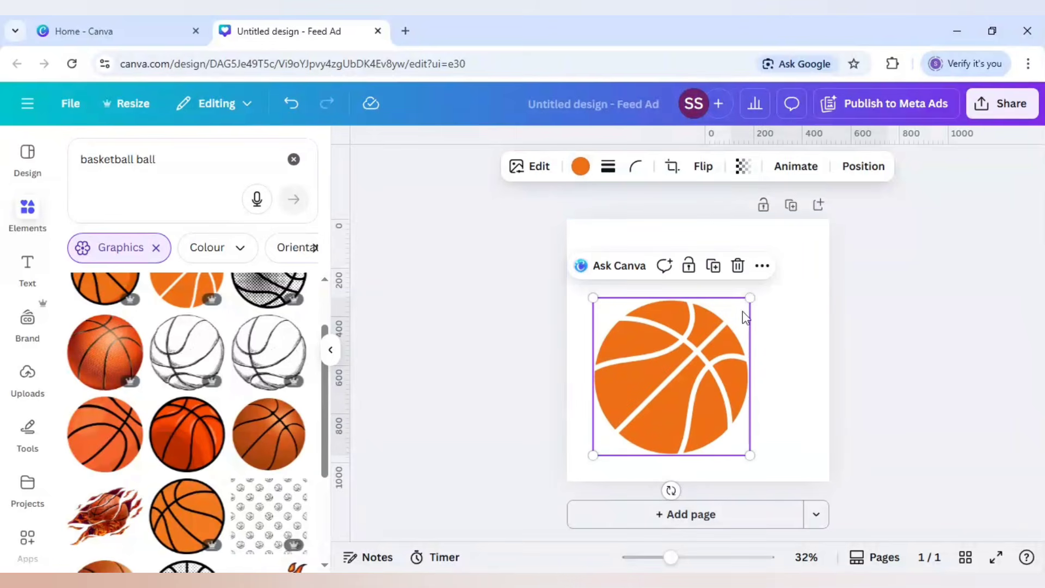
drag(749, 298, 792, 256)
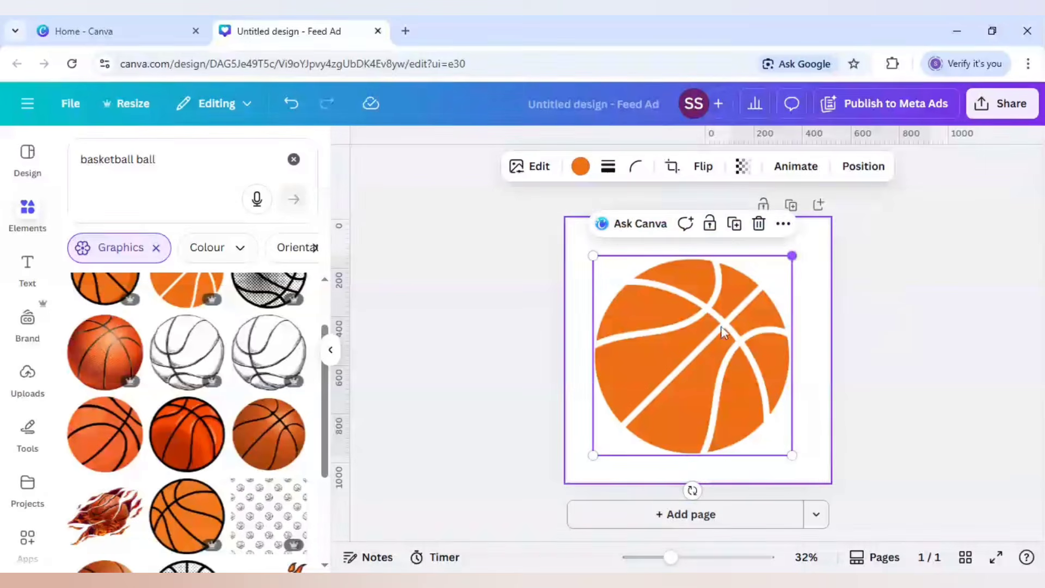
click(511, 329)
click(688, 345)
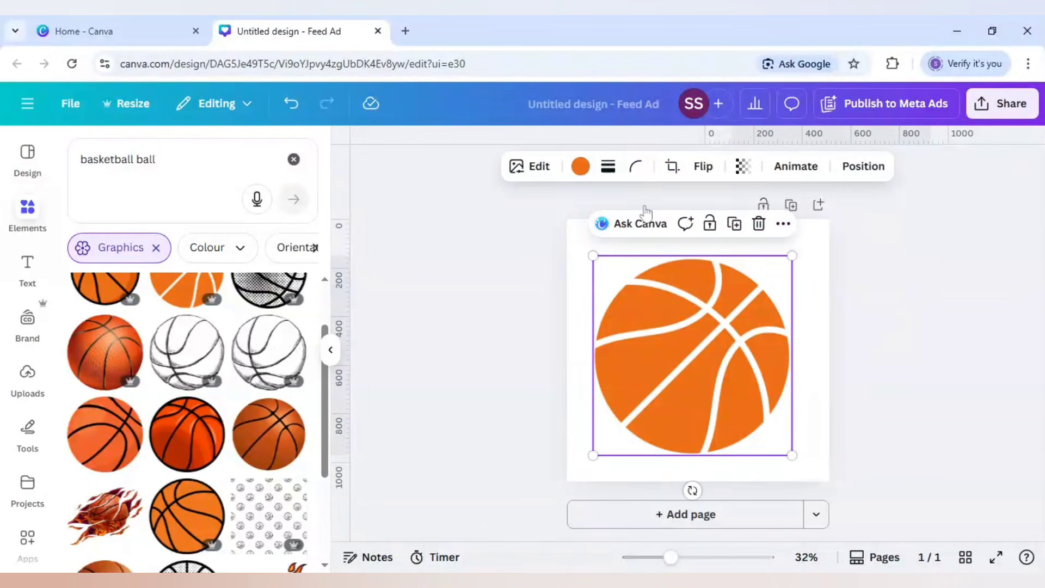
- Change the basketball's orange fill to black
click(580, 166)
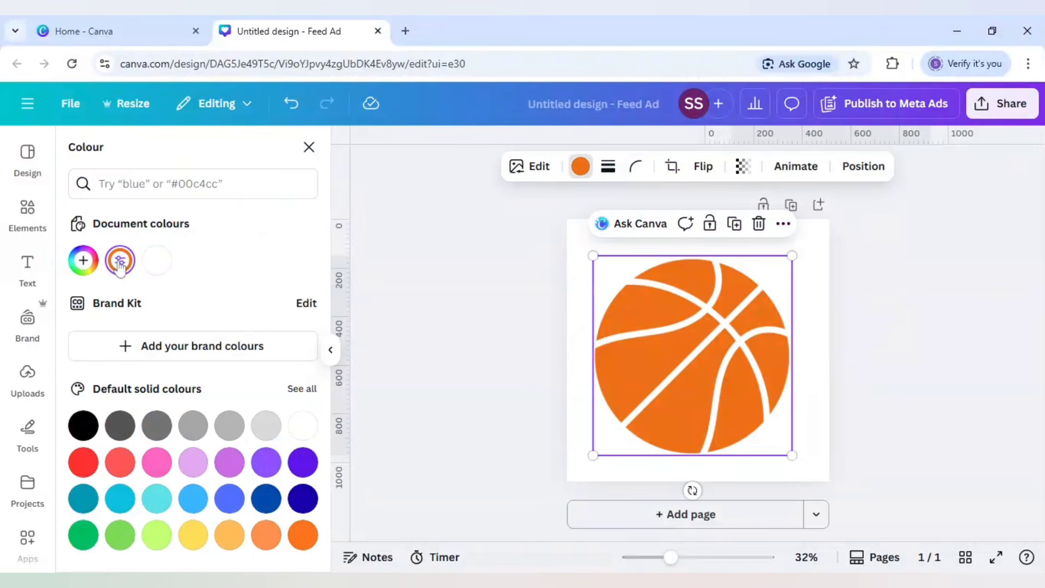
click(87, 419)
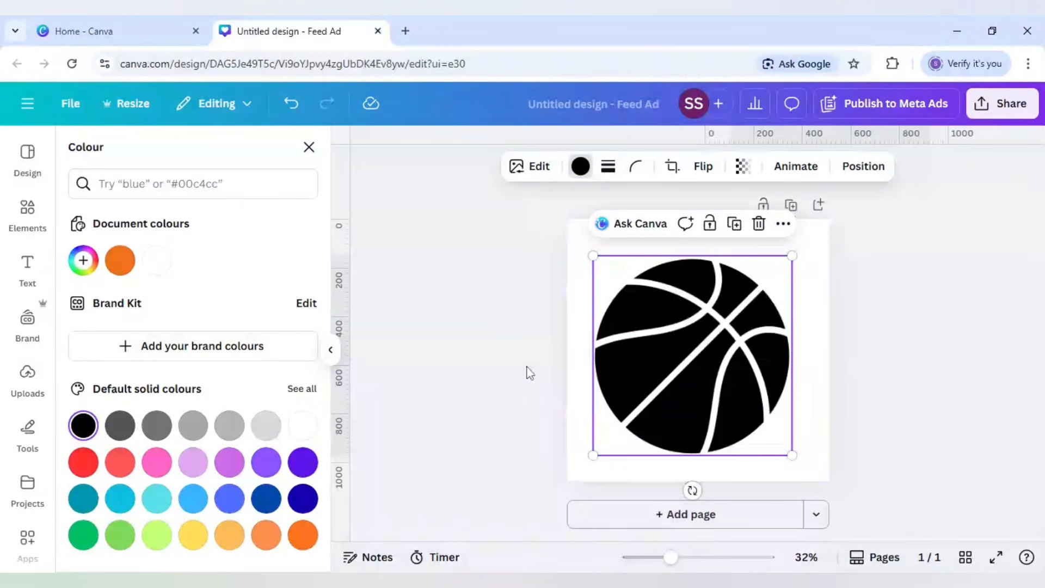
key(Escape)
click(509, 365)
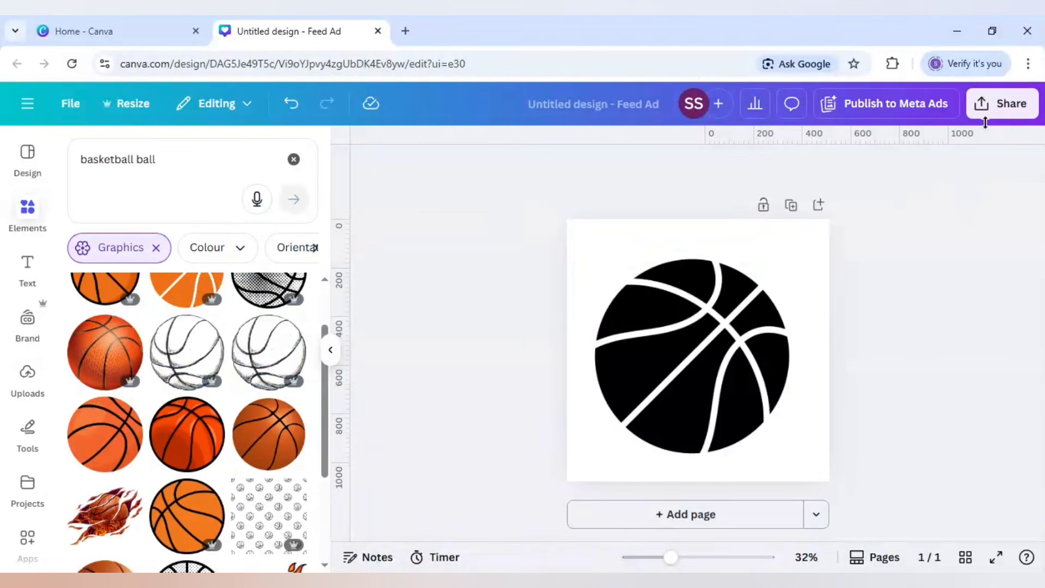
- Set the PNG download size to 3.125 (3,375 × 3,375 px) and try to download the design
click(1001, 103)
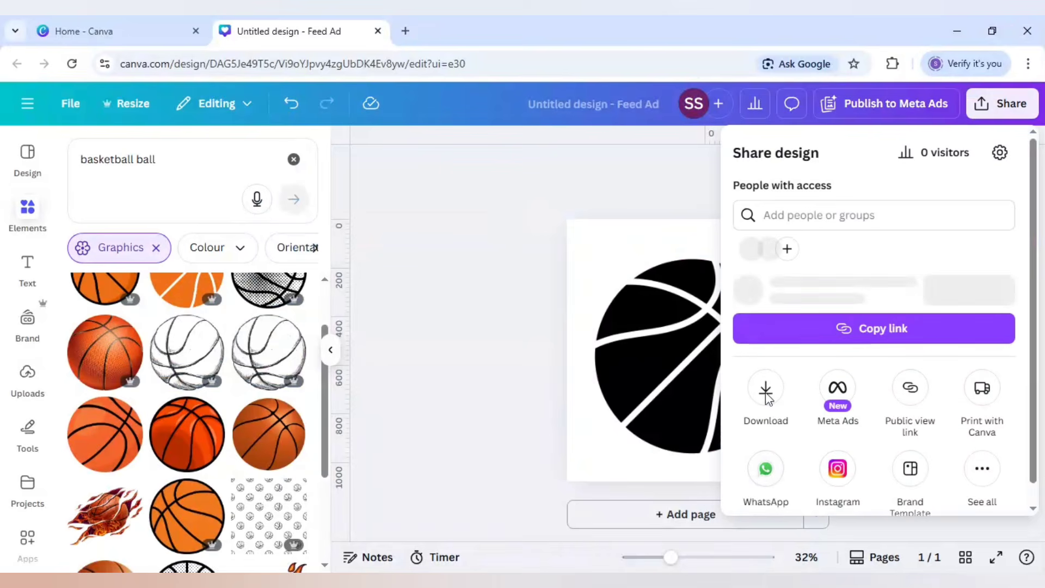
click(766, 418)
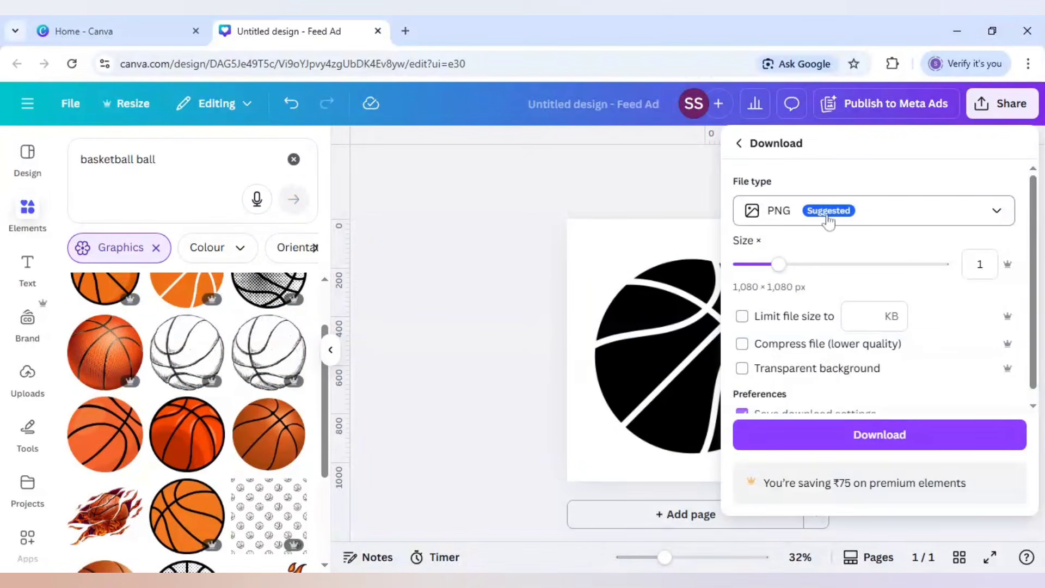
drag(778, 264, 1003, 270)
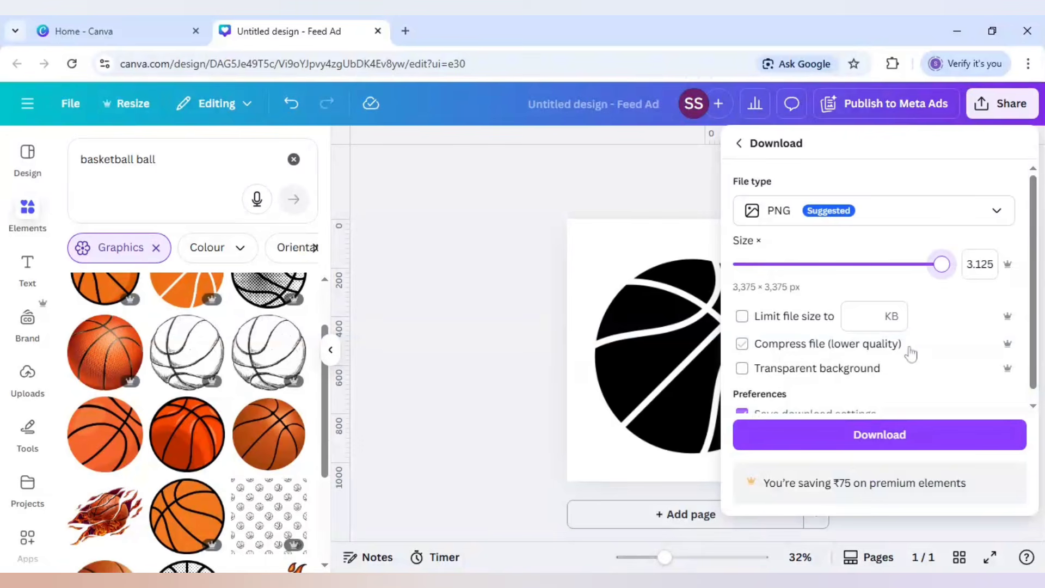
scroll(909, 352, down, 1)
click(869, 435)
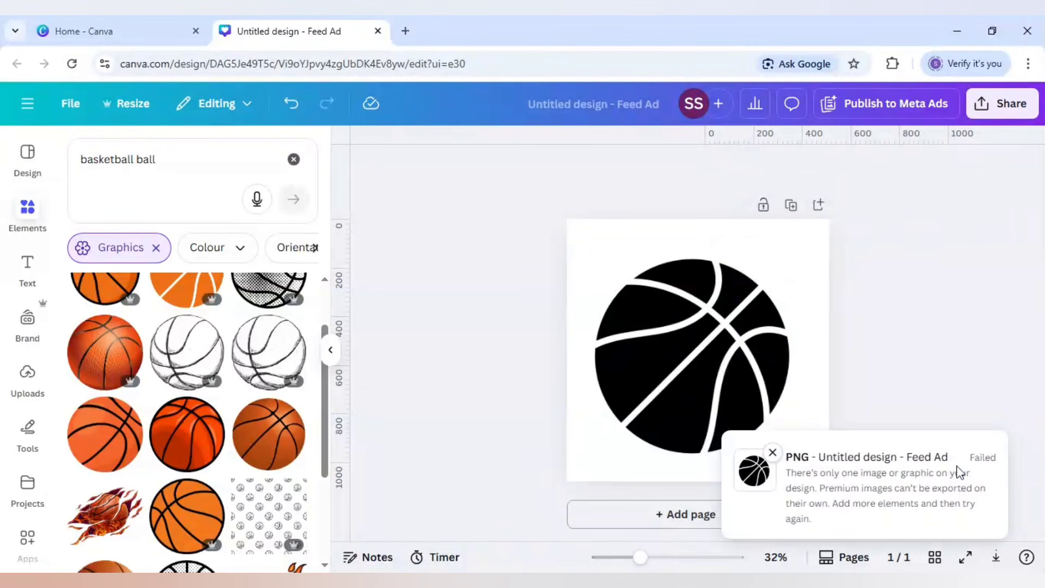
click(773, 452)
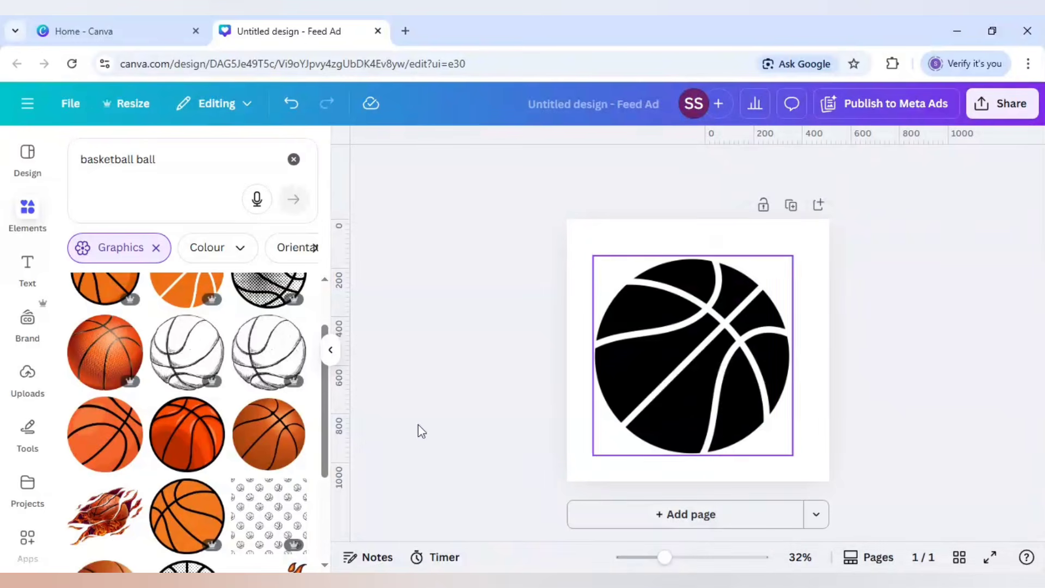
- Examine the details and licence information of the orange basketball graphic in the search results
scroll(179, 452, up, 2)
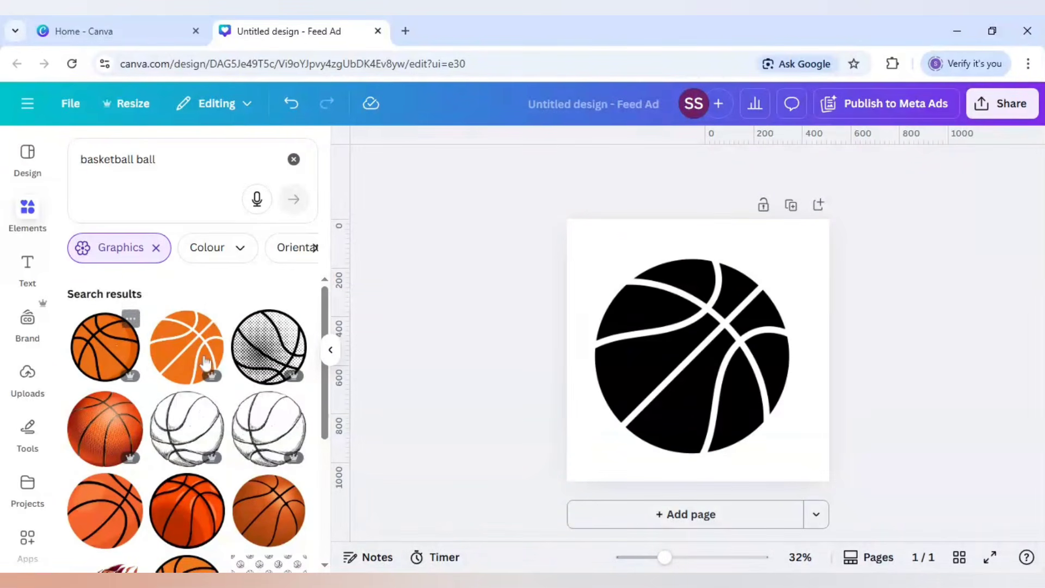
click(212, 323)
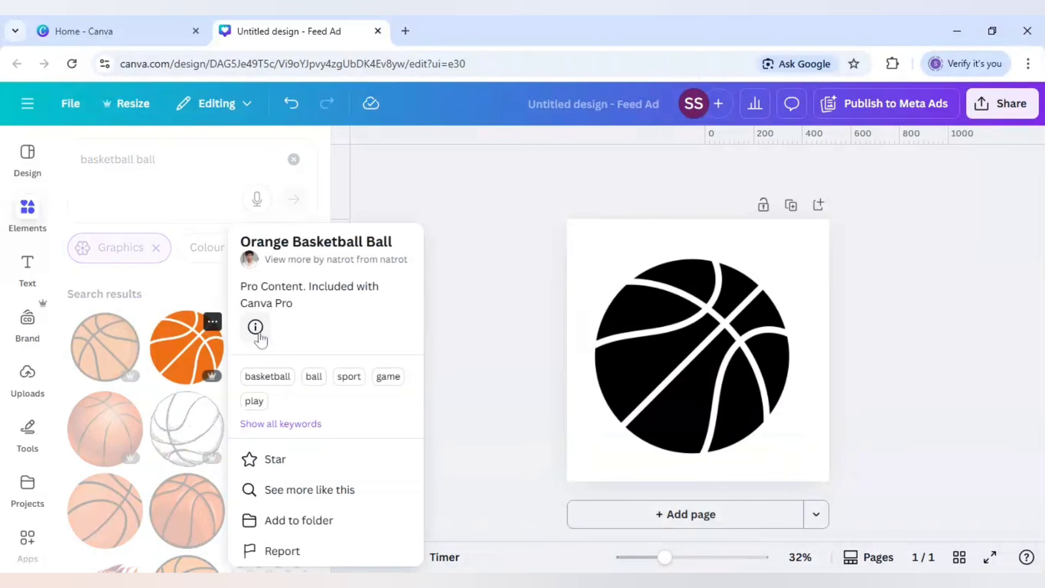
click(222, 295)
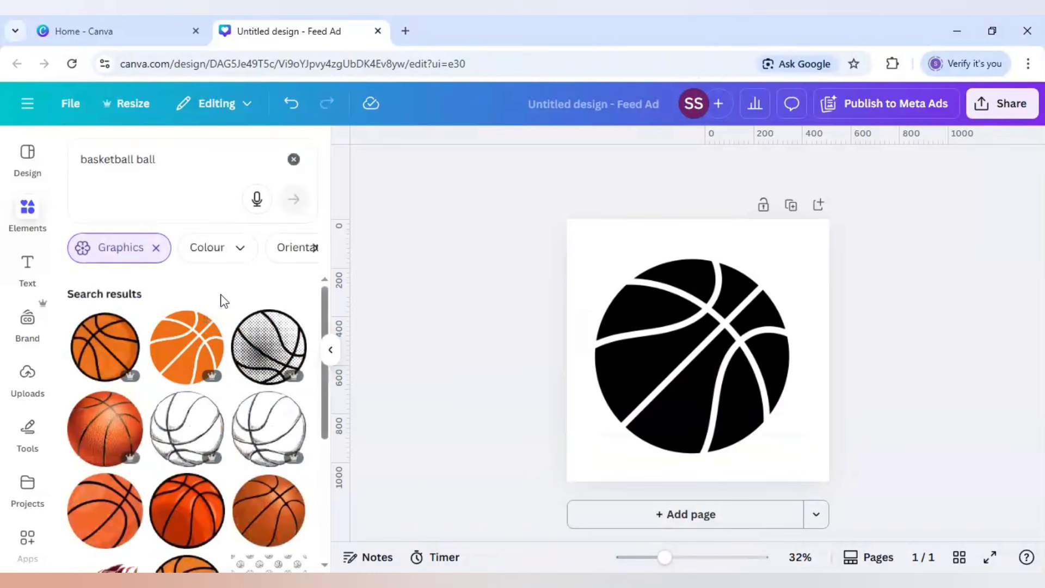
- Search graphics for "star", add the plain yellow star, and shrink it to a tiny mark in the page's lower-right corner
click(205, 183)
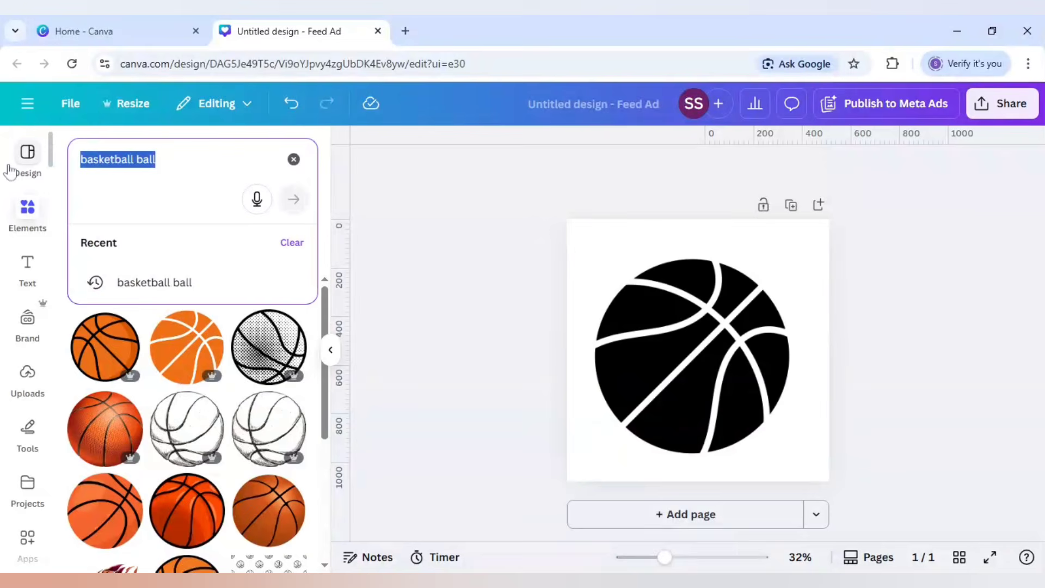
text(star)
key(Return)
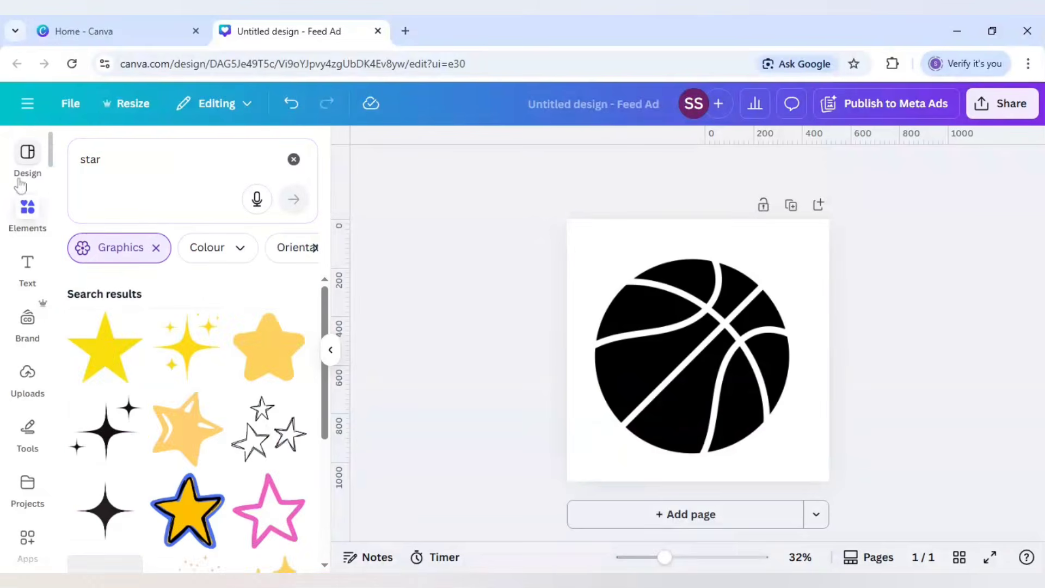
click(104, 349)
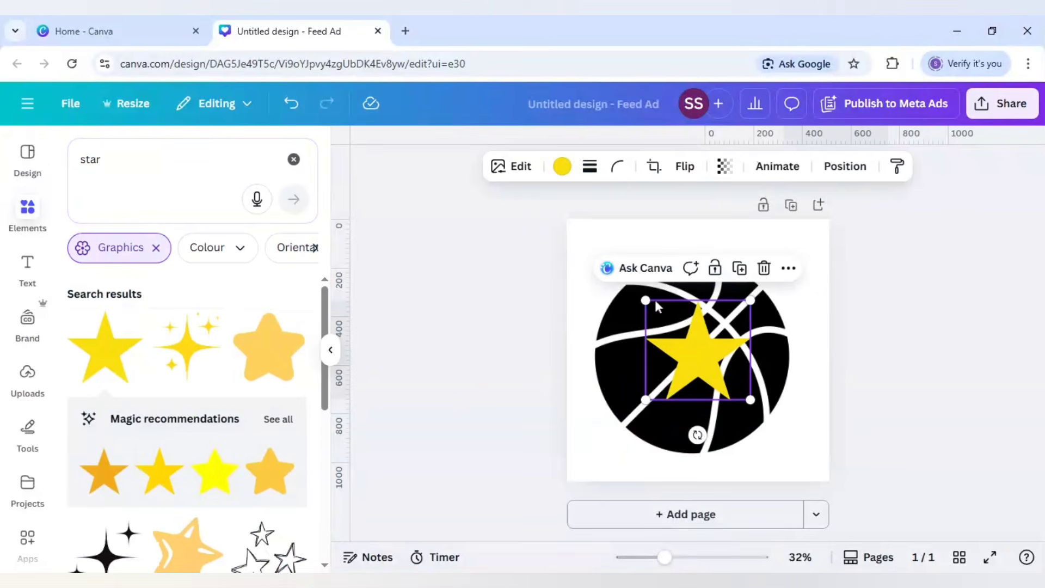
drag(645, 300, 838, 516)
click(917, 367)
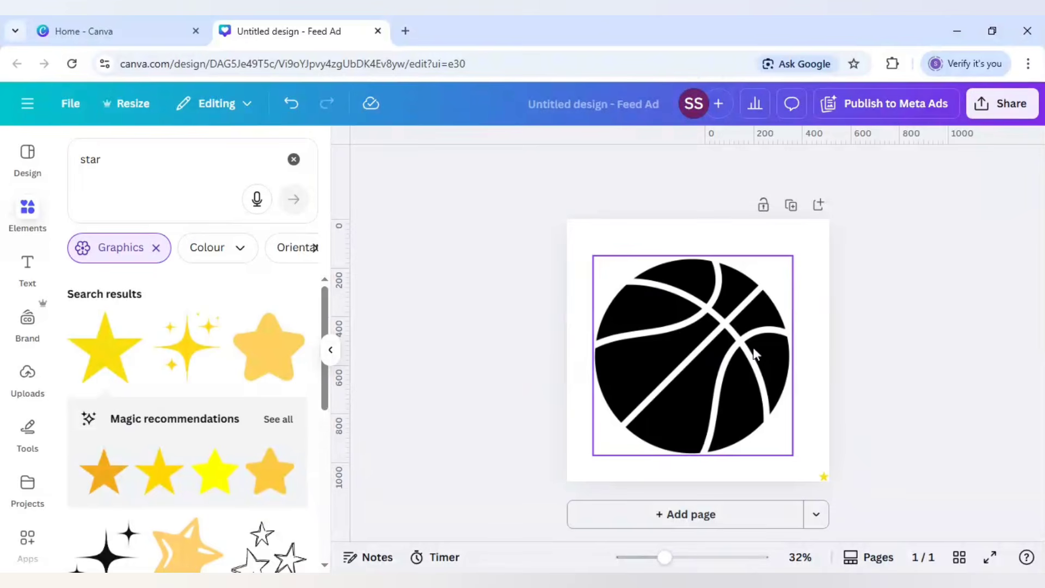
- Download the basketball design with the star as a PNG at size 3.125 (3,375 × 3,375 px)
click(1001, 104)
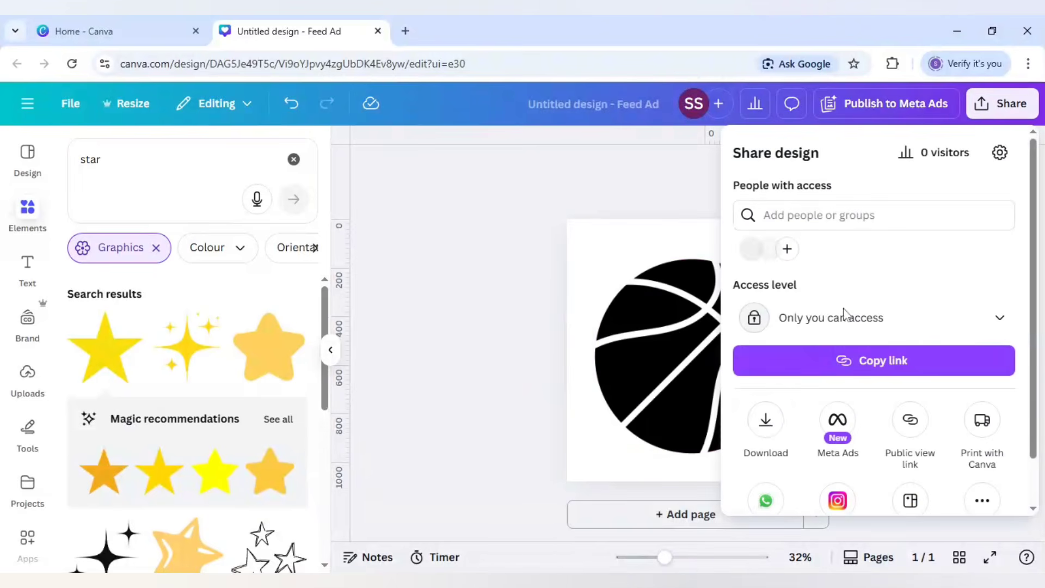
click(767, 425)
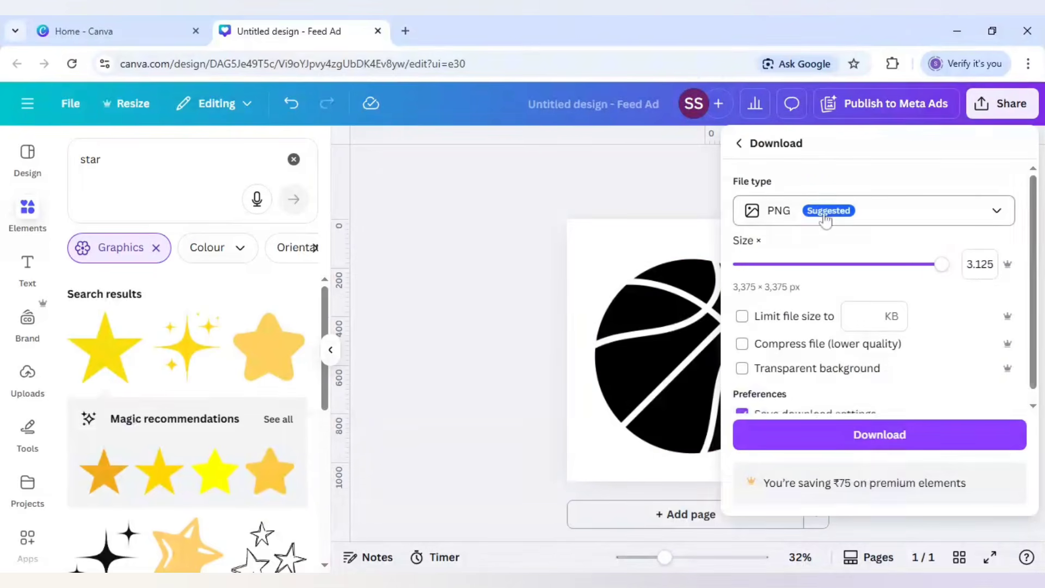
click(882, 435)
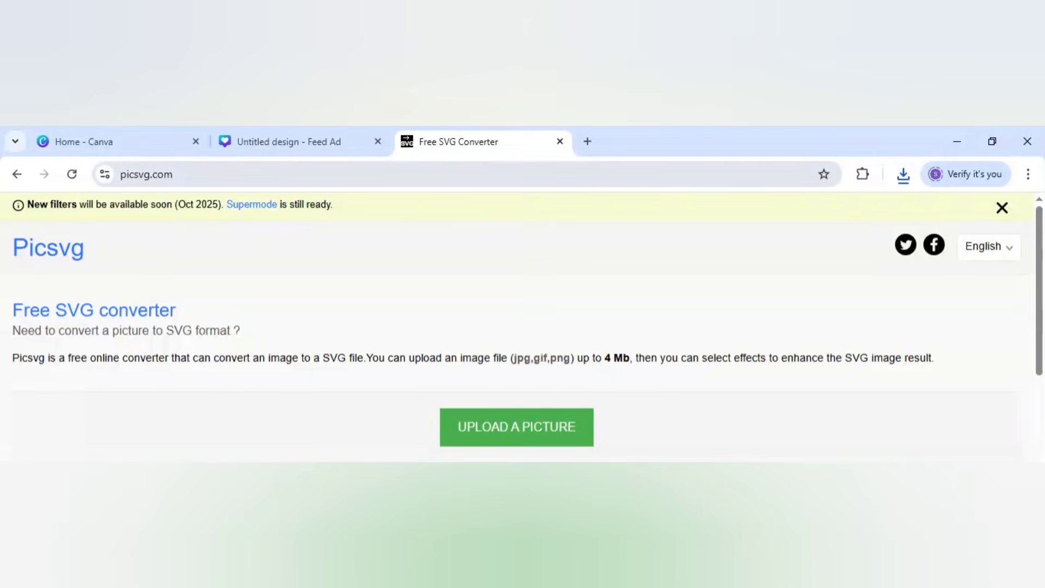
- Upload the downloaded basketball PNG to the Picsvg converter and set its filter to Internal 3
click(498, 435)
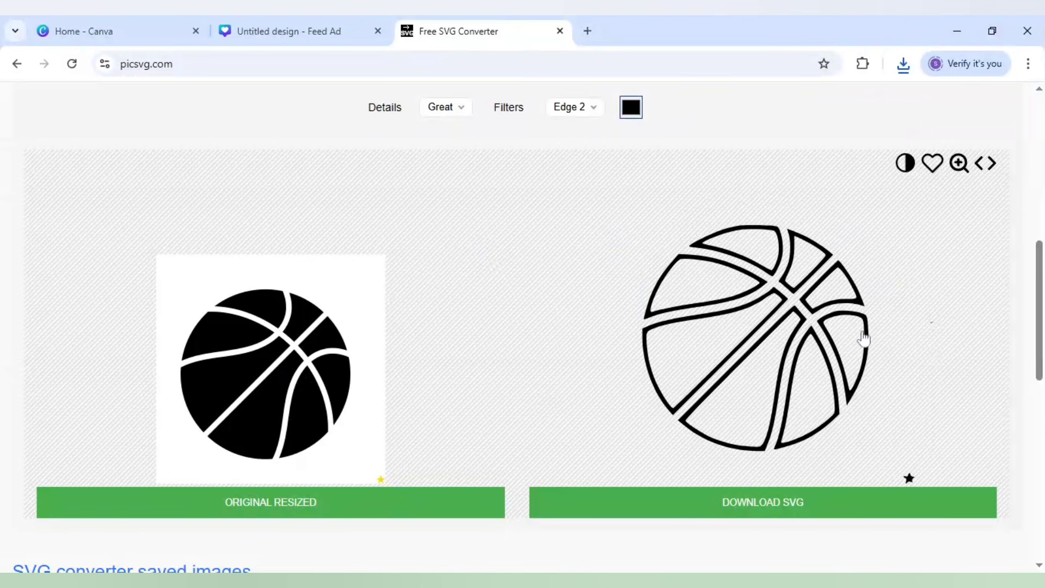
click(594, 109)
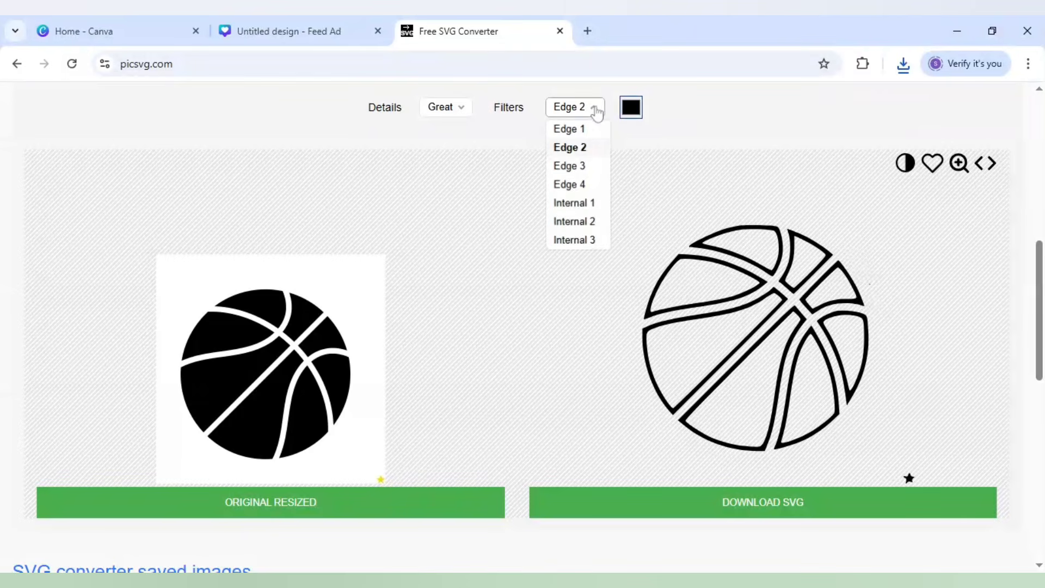
click(592, 239)
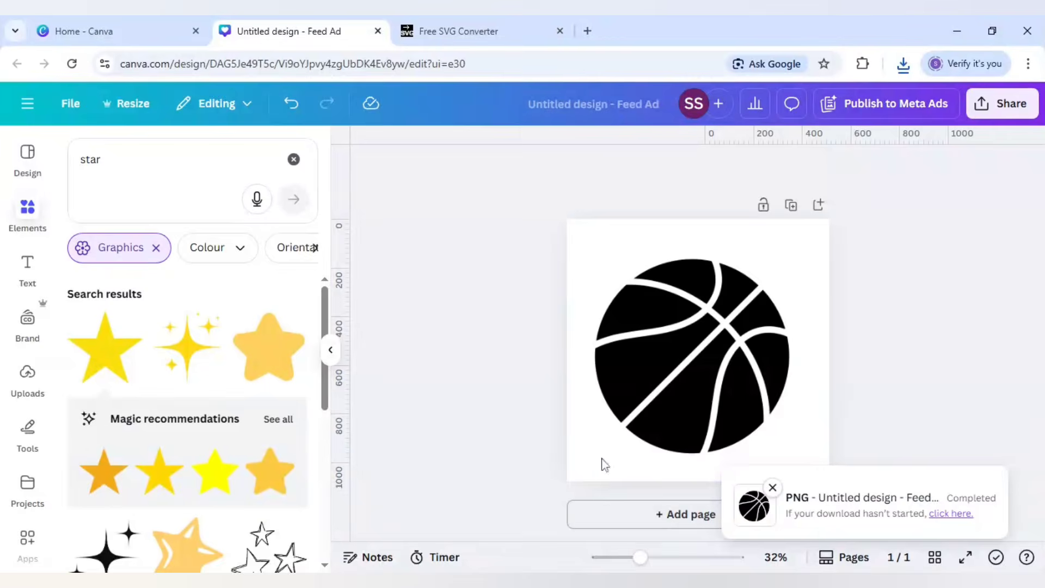
- Add a second page to the Canva design and give it a solid purple background
click(772, 490)
click(742, 514)
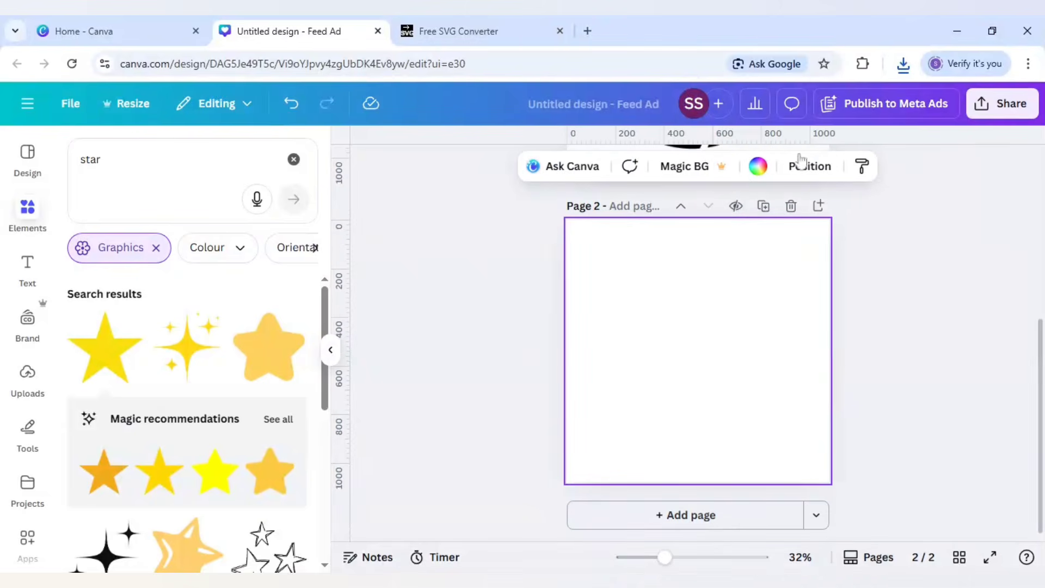
click(757, 166)
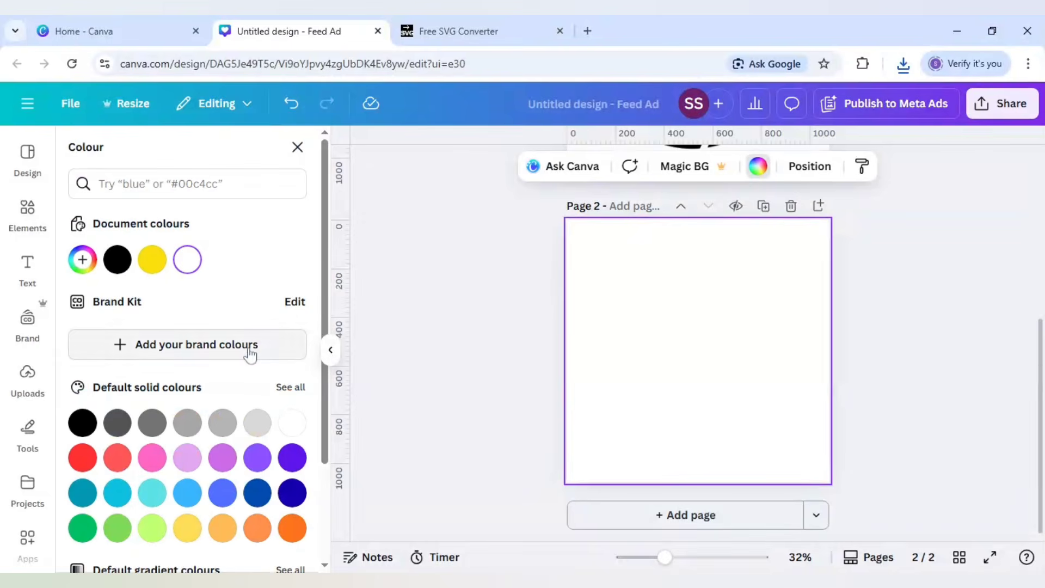
click(257, 458)
click(461, 419)
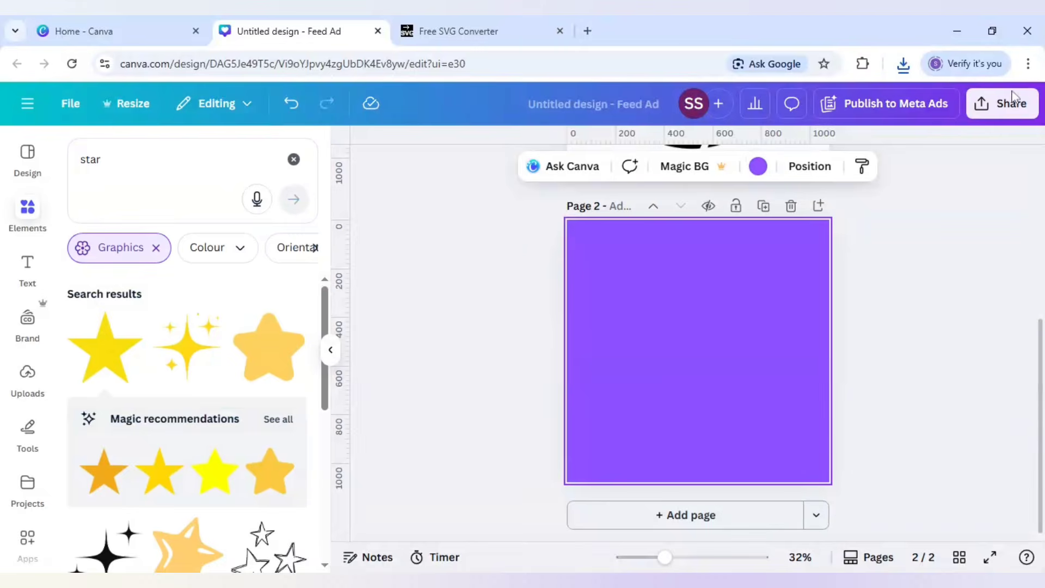
- Download only the current page (Page 2) as a PNG at size 3.125
click(1005, 107)
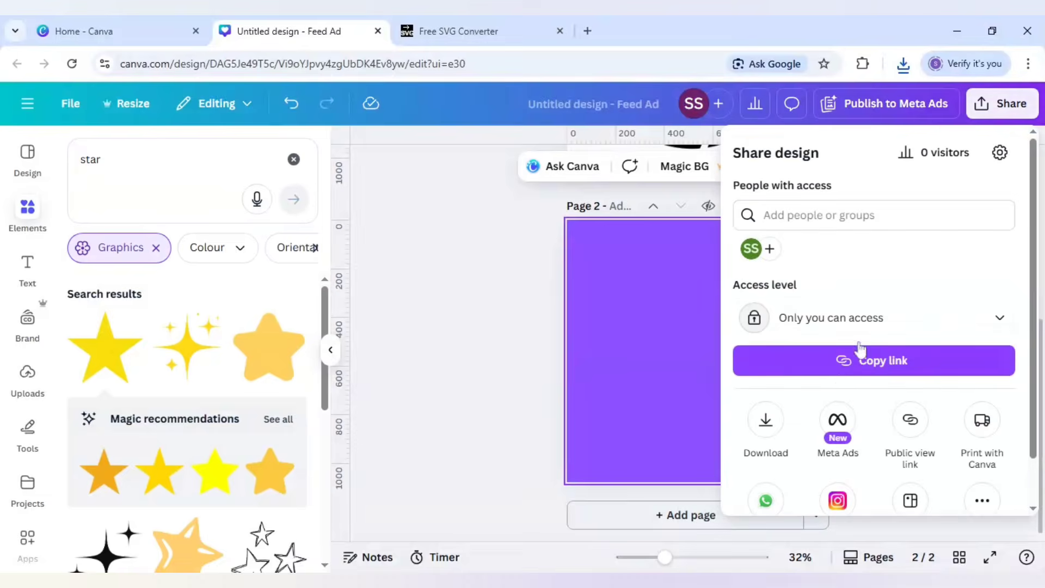
click(766, 421)
scroll(837, 401, down, 3)
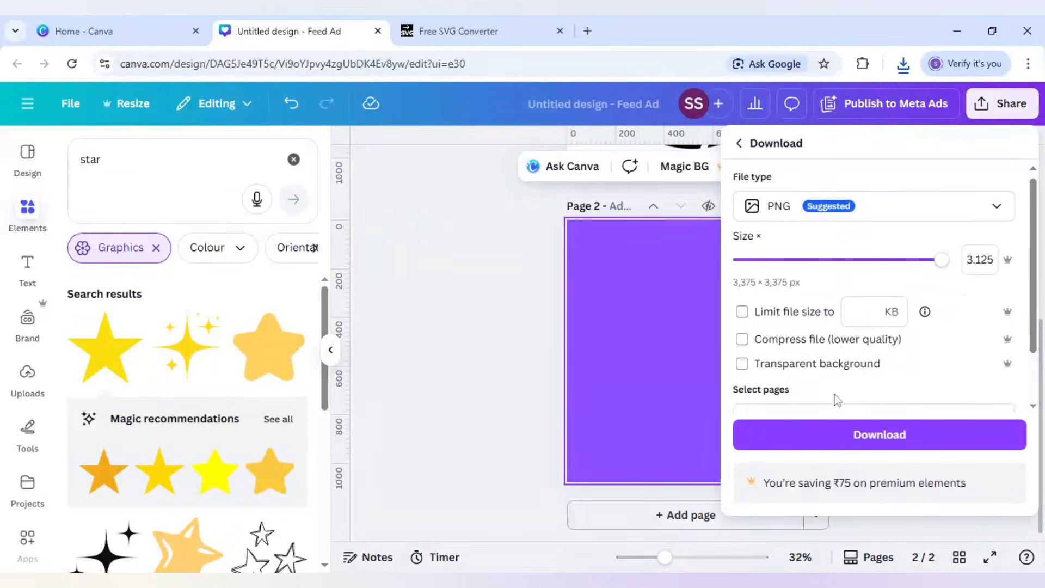
click(835, 351)
click(833, 153)
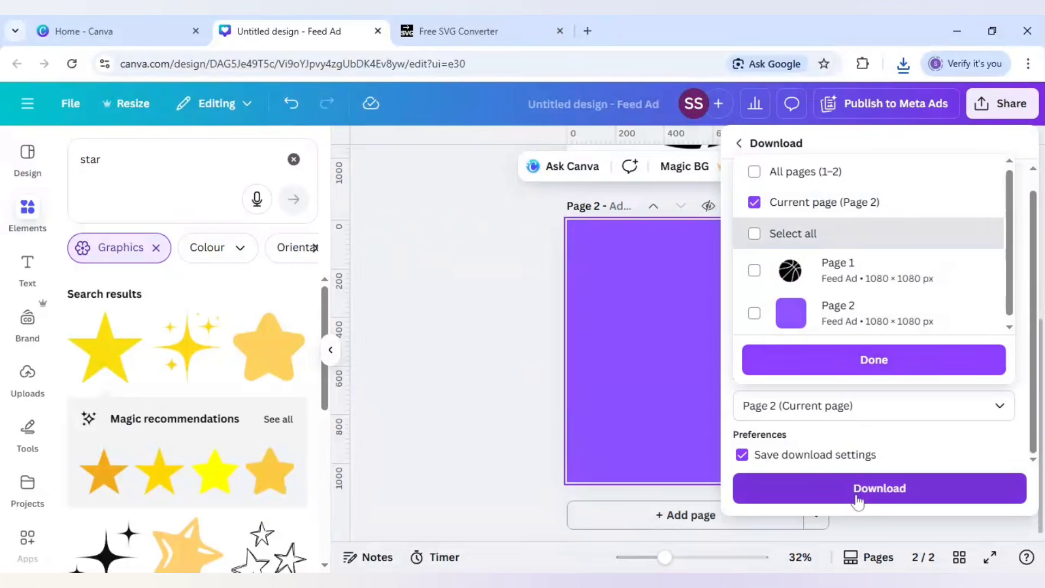
click(857, 500)
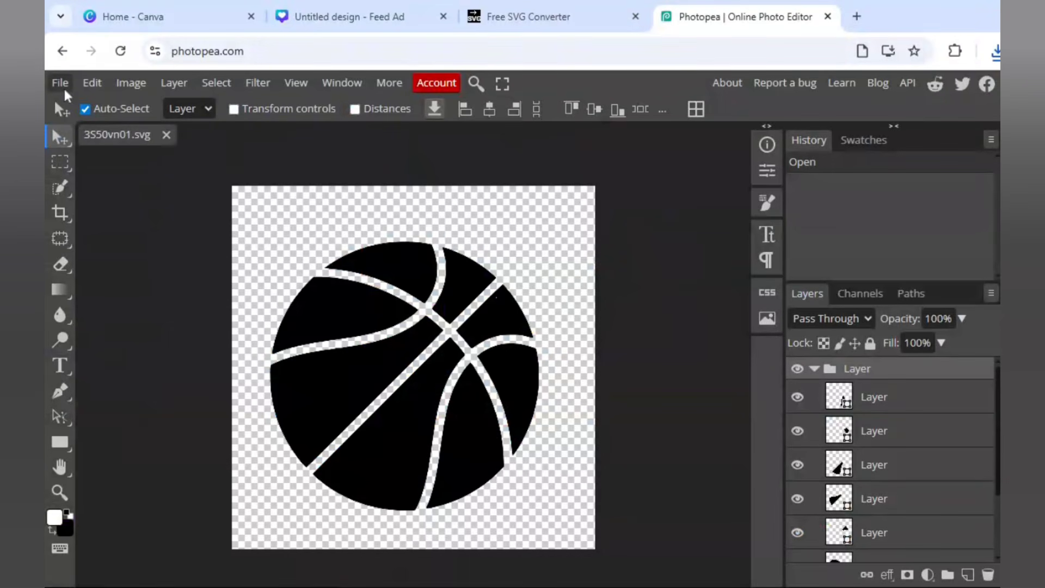
- Place the exported purple image in the basketball document and scale it to cover the whole canvas
click(62, 86)
click(95, 157)
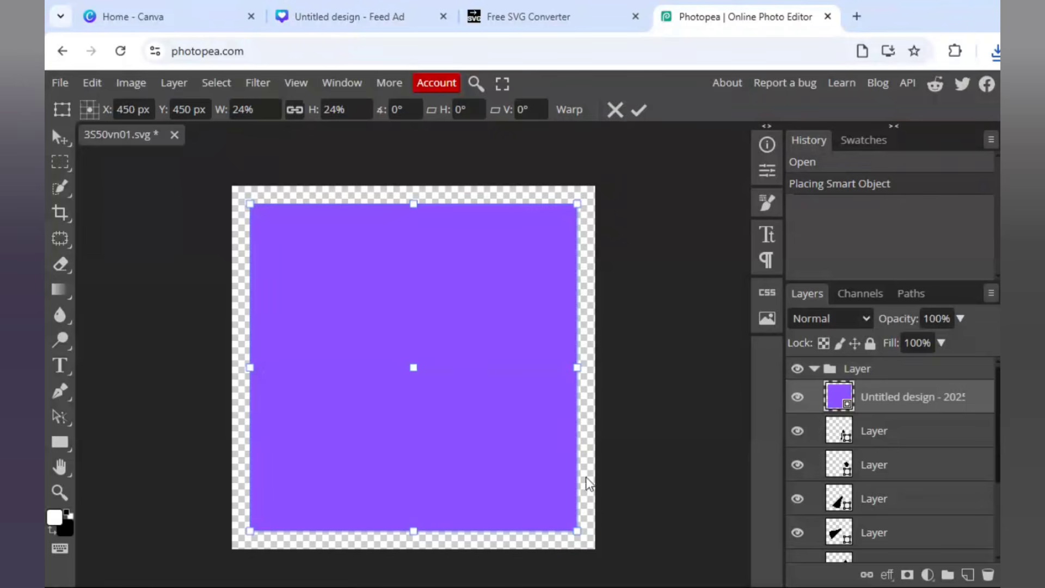
drag(577, 529, 595, 549)
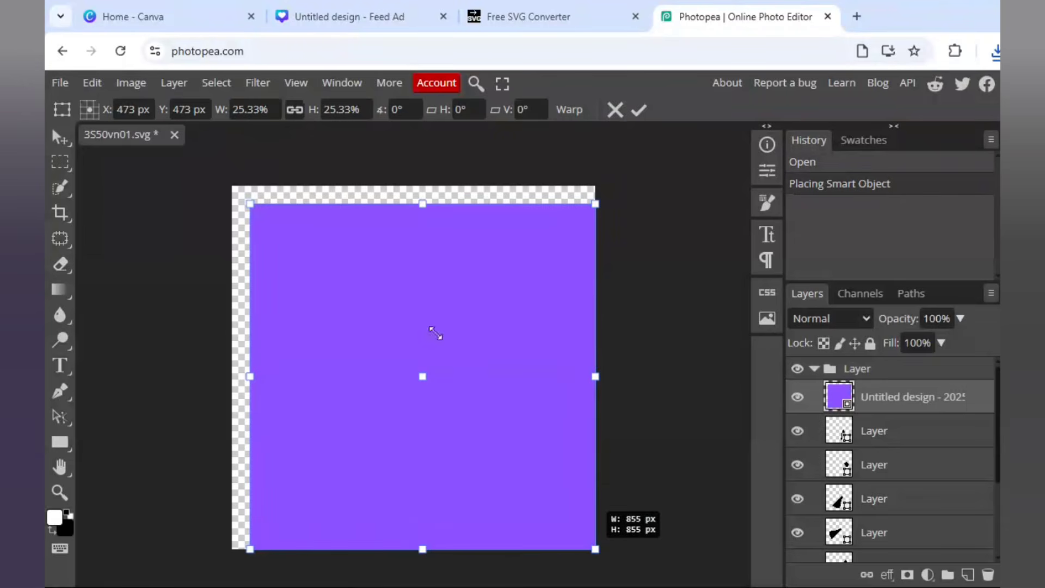
drag(249, 203, 231, 185)
- Clip the purple layer to the basketball segment directly beneath it and duplicate the clipped layer
right_click(920, 410)
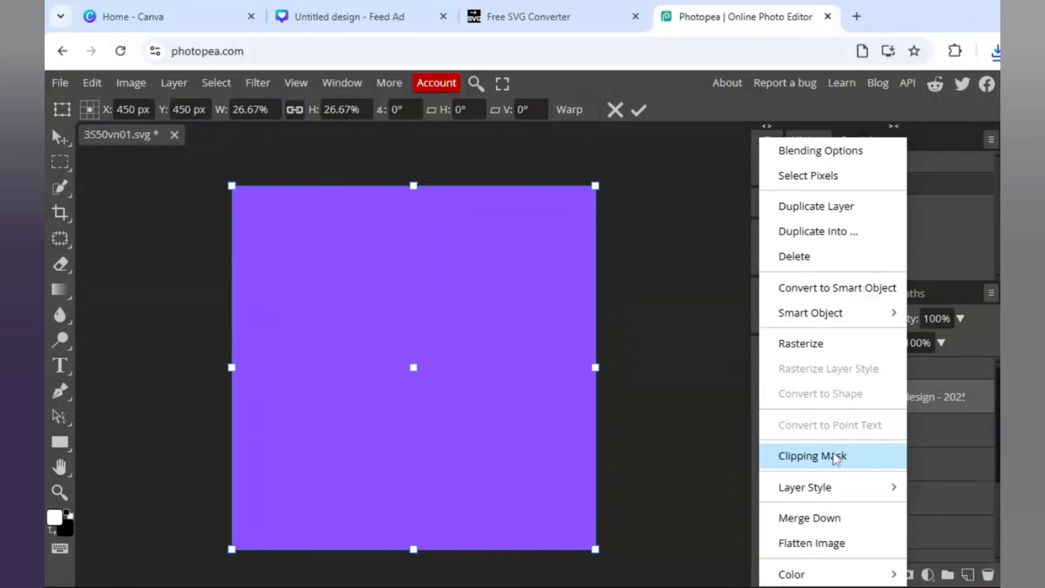
click(837, 459)
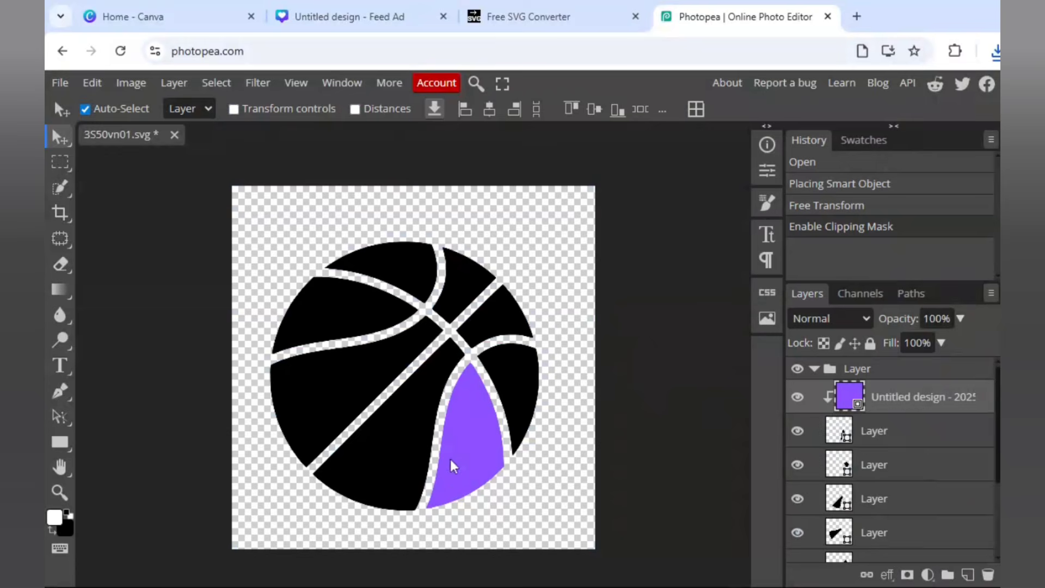
right_click(936, 409)
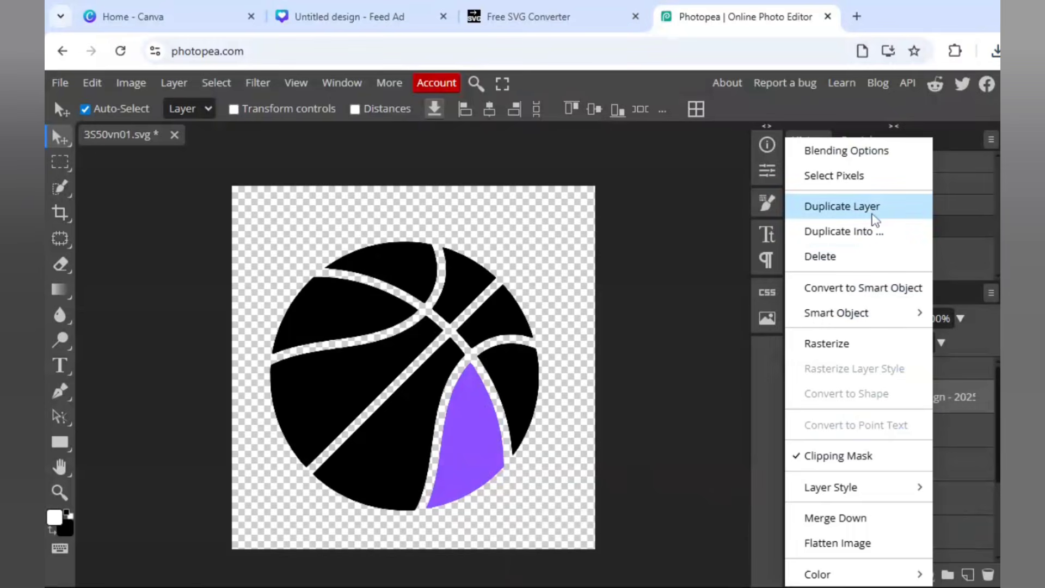
click(874, 216)
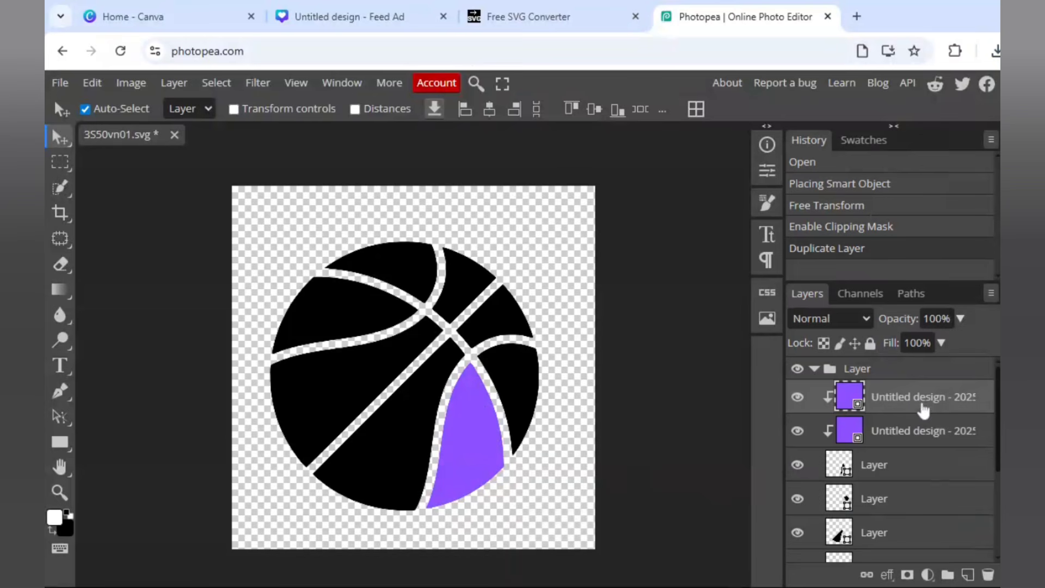
- Move purple copies above the right, bottom, left and upper-right segment layers in turn, duplicating the clipped layer for each next segment
drag(923, 414, 921, 476)
right_click(921, 476)
click(862, 209)
drag(928, 419, 932, 508)
right_click(926, 471)
click(893, 205)
right_click(934, 483)
click(865, 213)
right_click(933, 508)
click(847, 218)
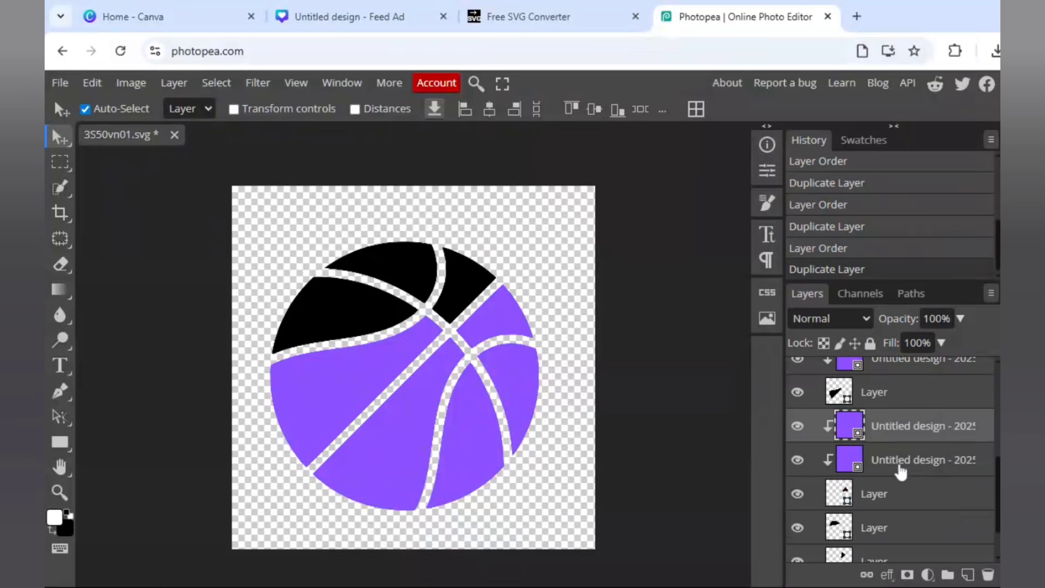
- Clip further duplicates of the purple layer to the three remaining black segments at the top of the basketball
drag(897, 466, 932, 518)
right_click(925, 450)
click(850, 219)
right_click(936, 520)
click(873, 206)
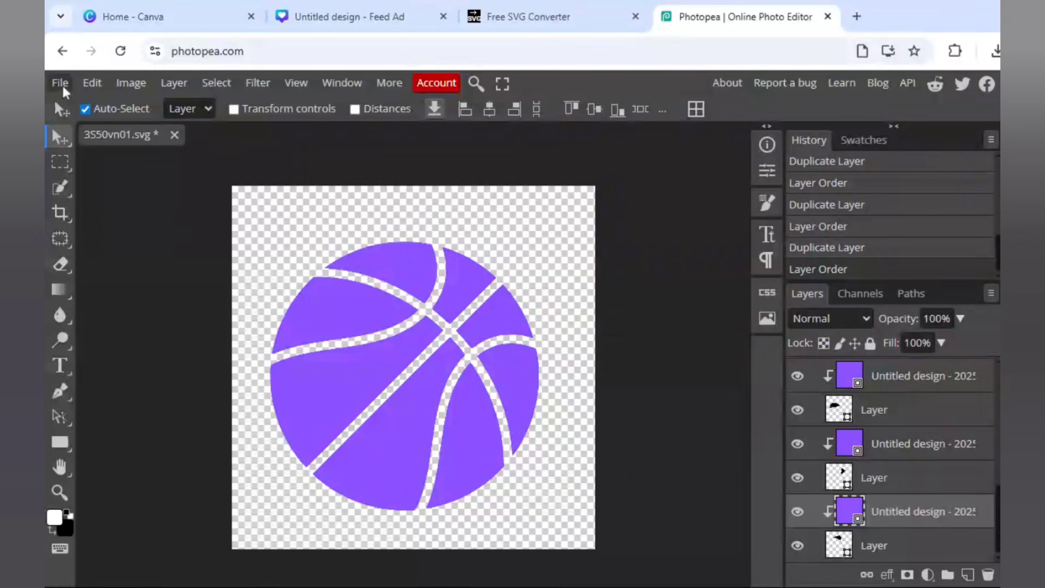
- Save the purple basketball document as a PSD
click(62, 86)
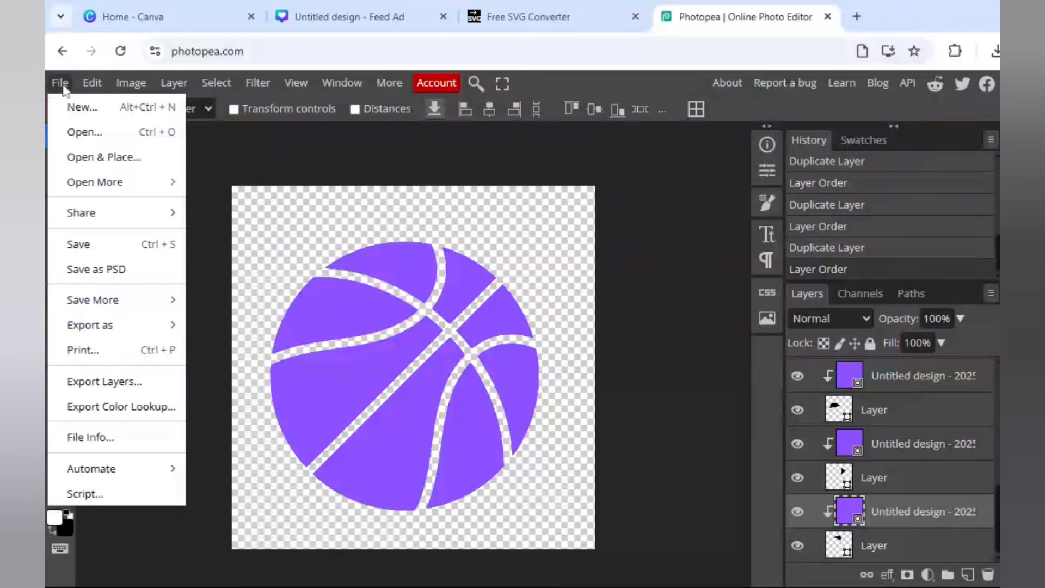
click(113, 274)
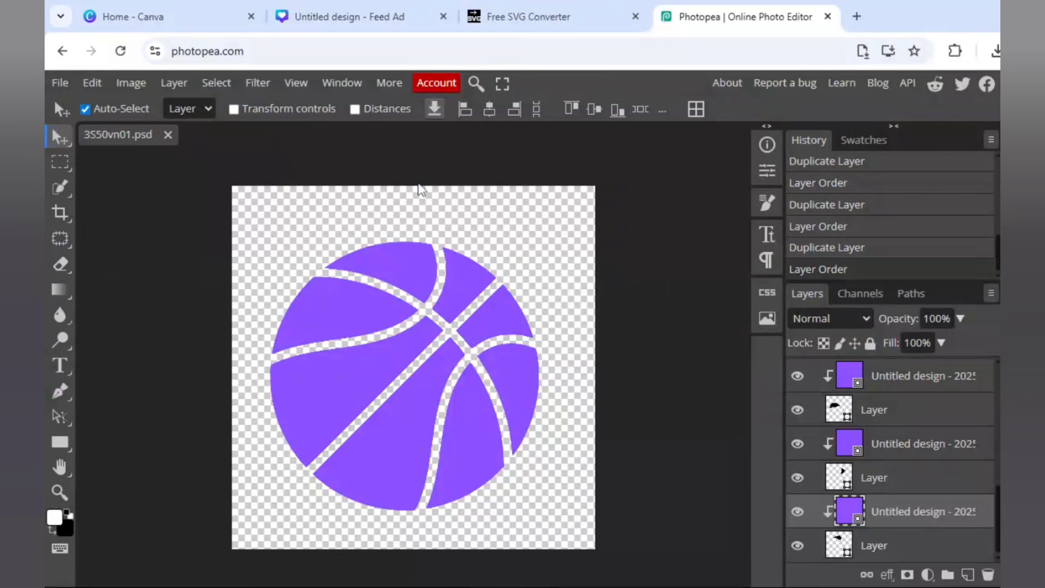
- Switch to the Canva design, add a third page and remove its purple background
click(359, 24)
click(714, 517)
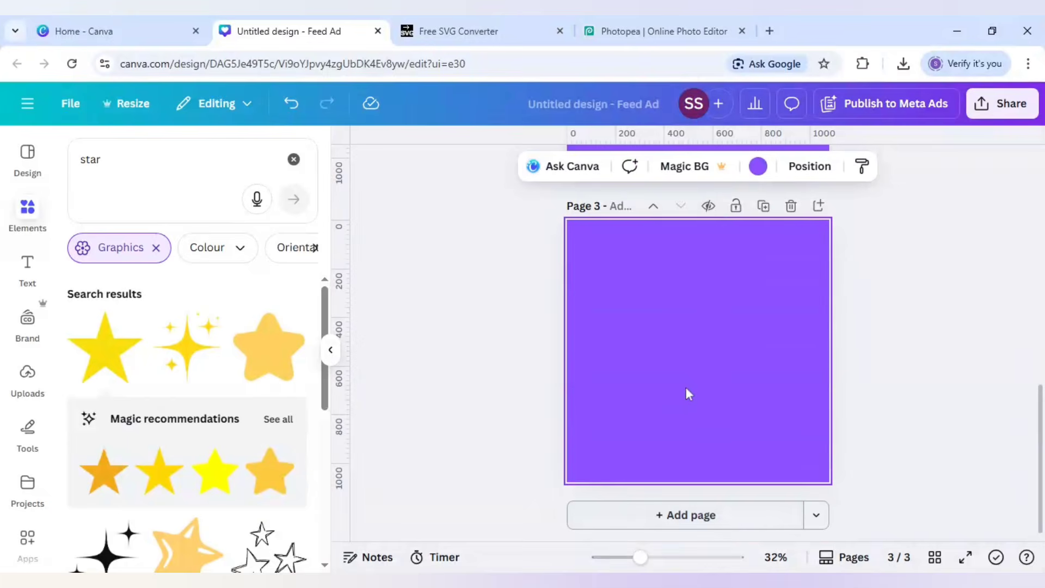
key(Delete)
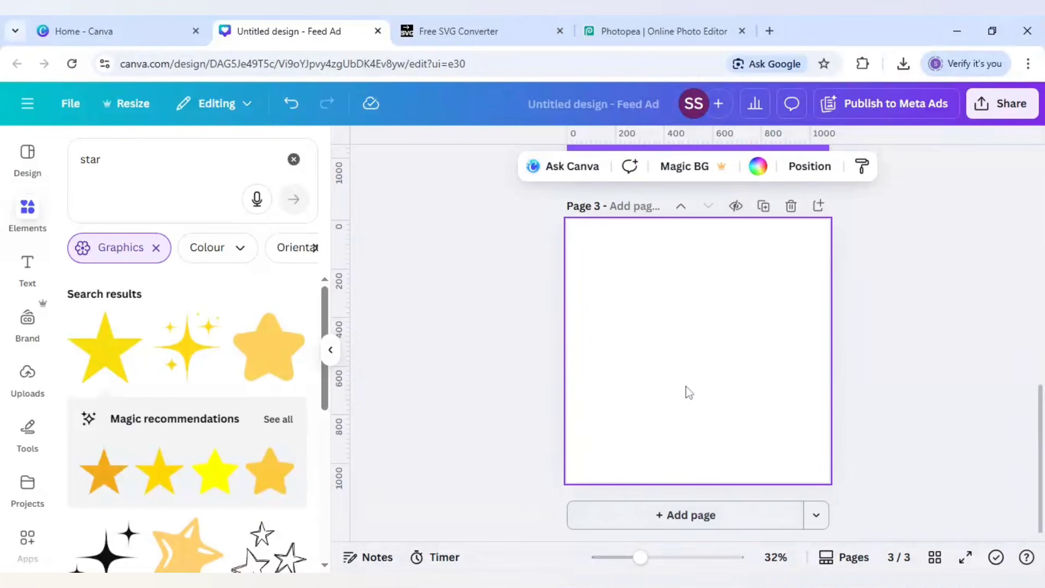
- Upload 3S50vn01.psd to Canva and place it on page 3
click(28, 373)
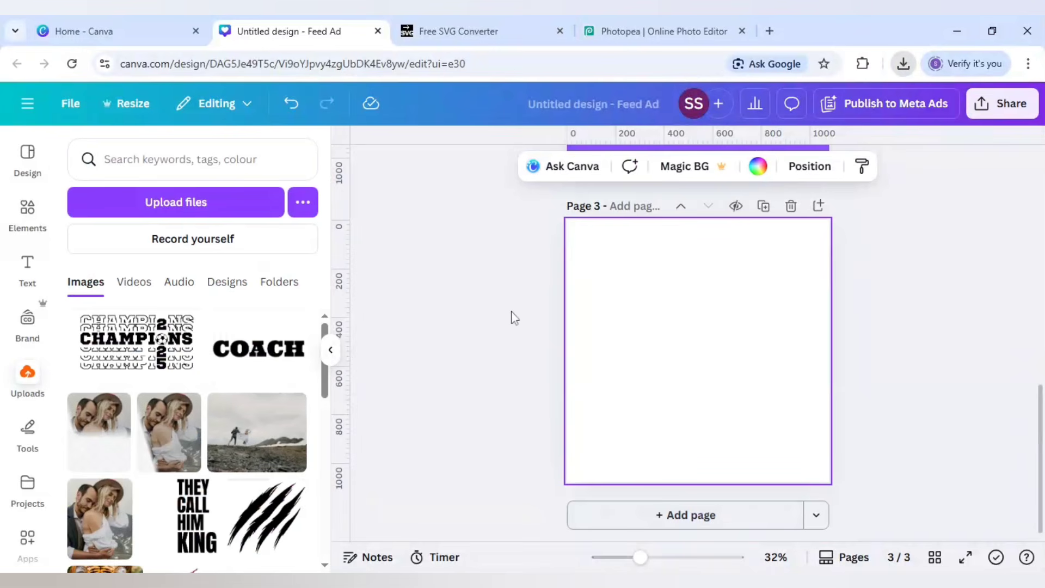
click(227, 281)
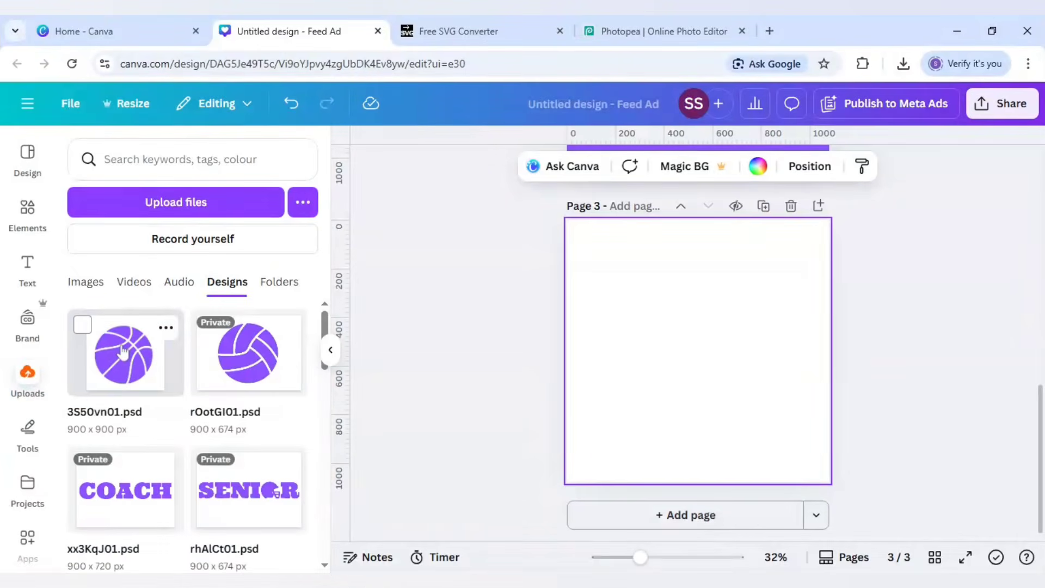
click(123, 362)
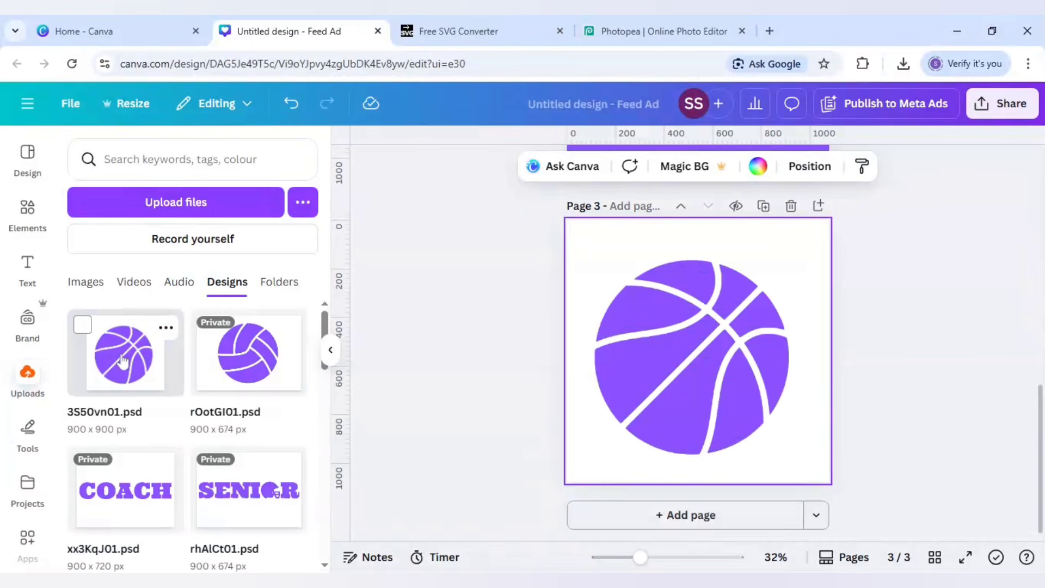
- Delete the purple image from every basketball segment on page 3 while keeping the empty frames
click(674, 308)
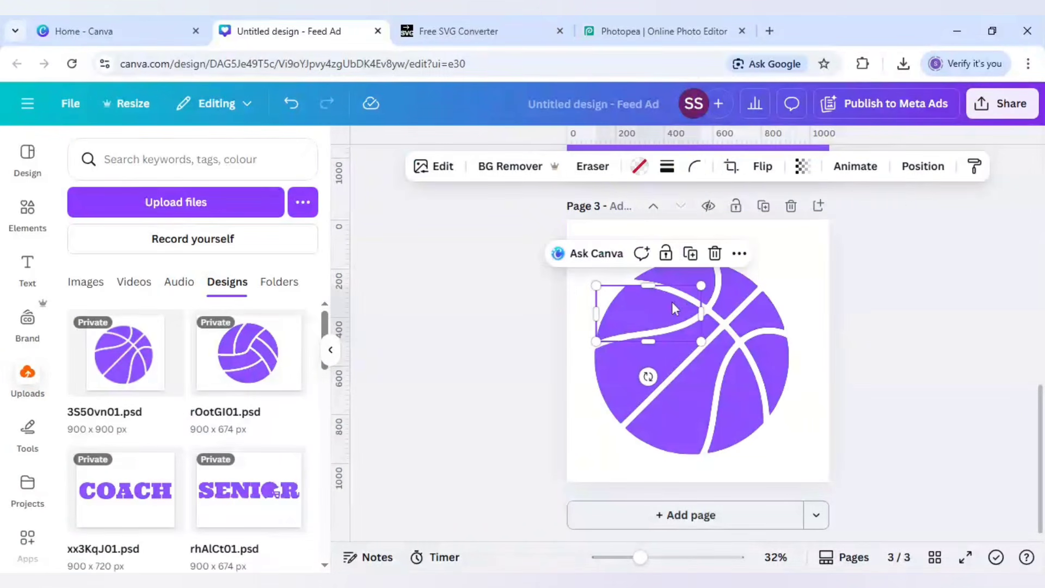
key(Delete)
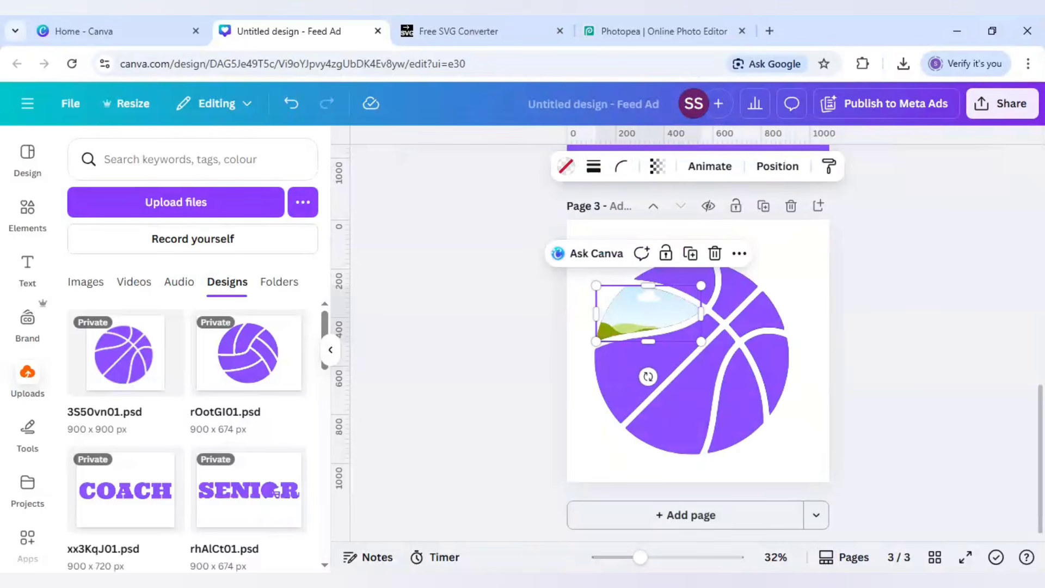
click(703, 277)
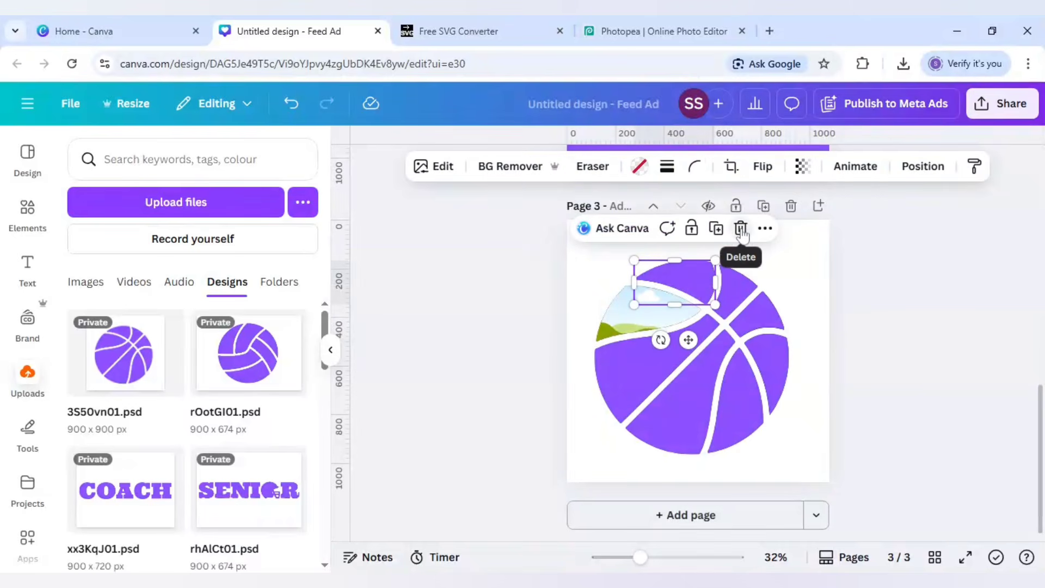
click(741, 229)
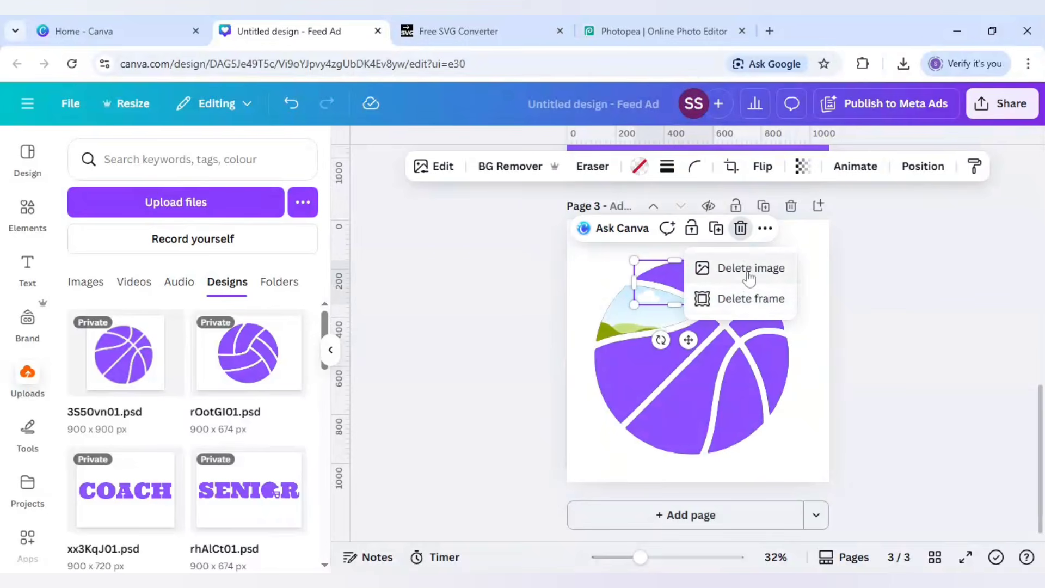
click(750, 278)
click(743, 294)
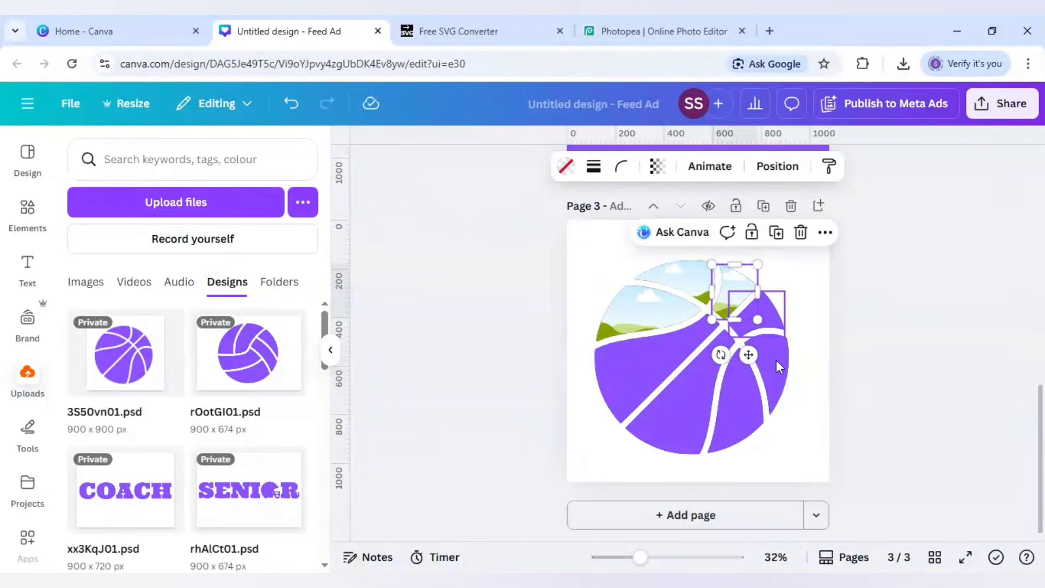
key(Delete)
click(739, 431)
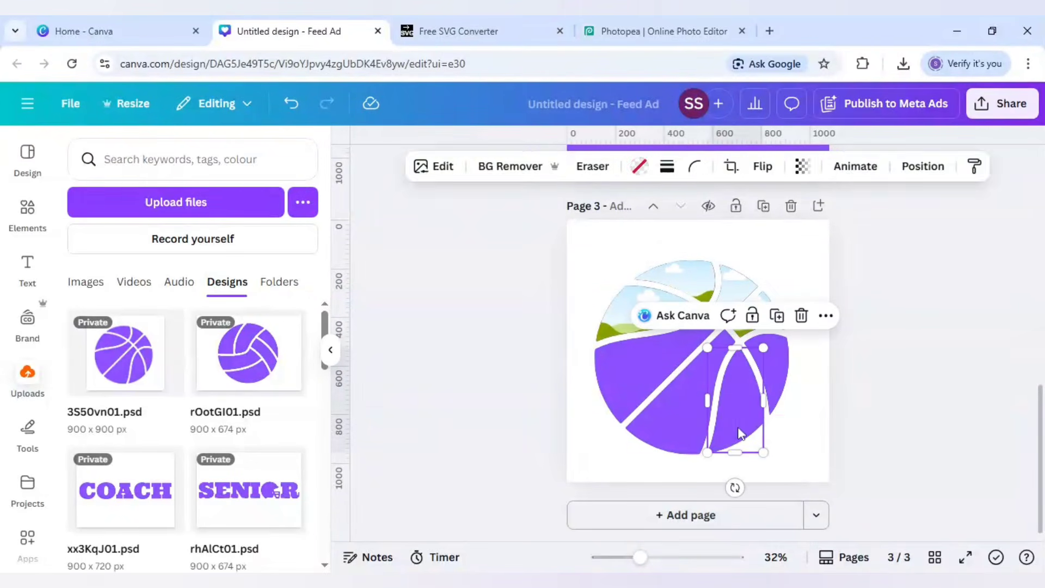
key(Delete)
click(787, 381)
key(Delete)
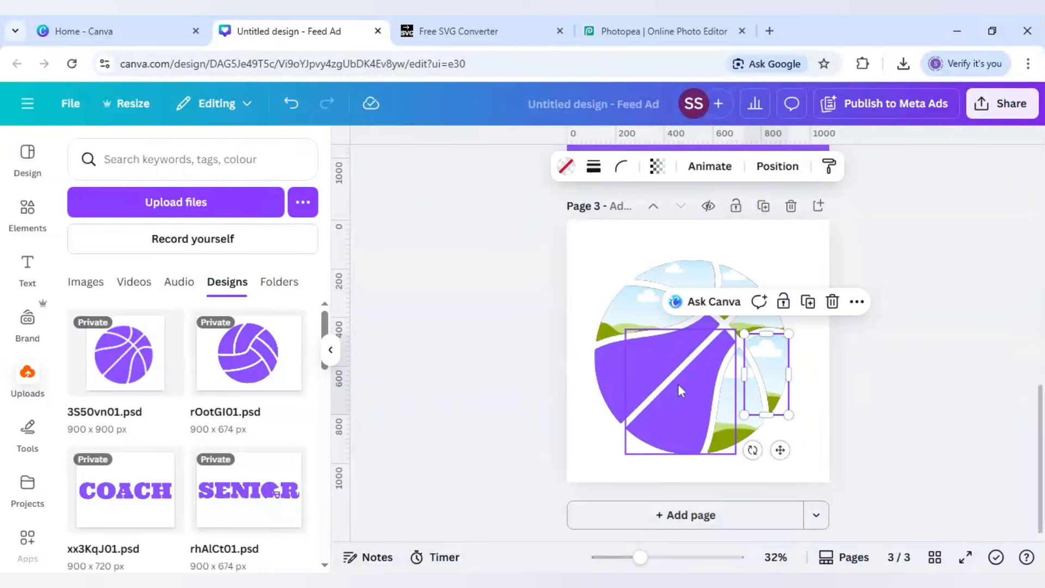
click(603, 367)
key(Delete)
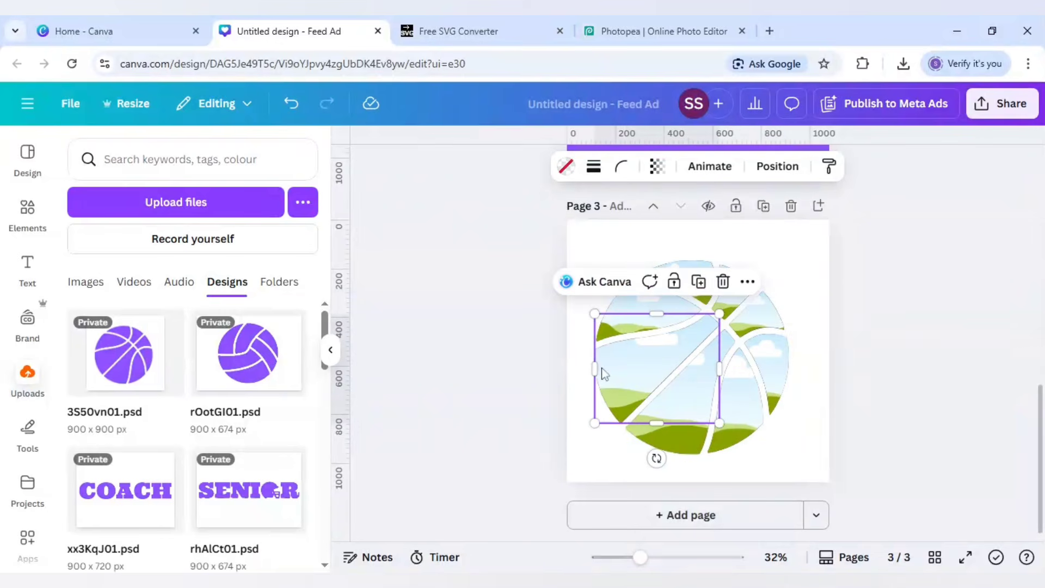
click(539, 354)
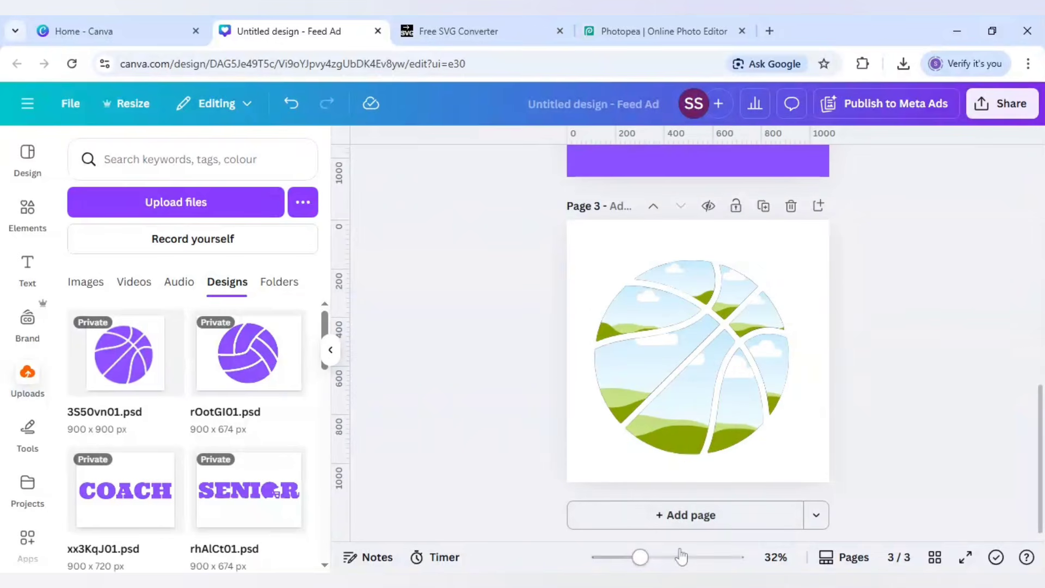
- Show the layer list for page 3 from the upper-left basketball frame
mouse_move(631, 565)
mouse_down()
mouse_move(694, 563)
mouse_move(643, 566)
mouse_up()
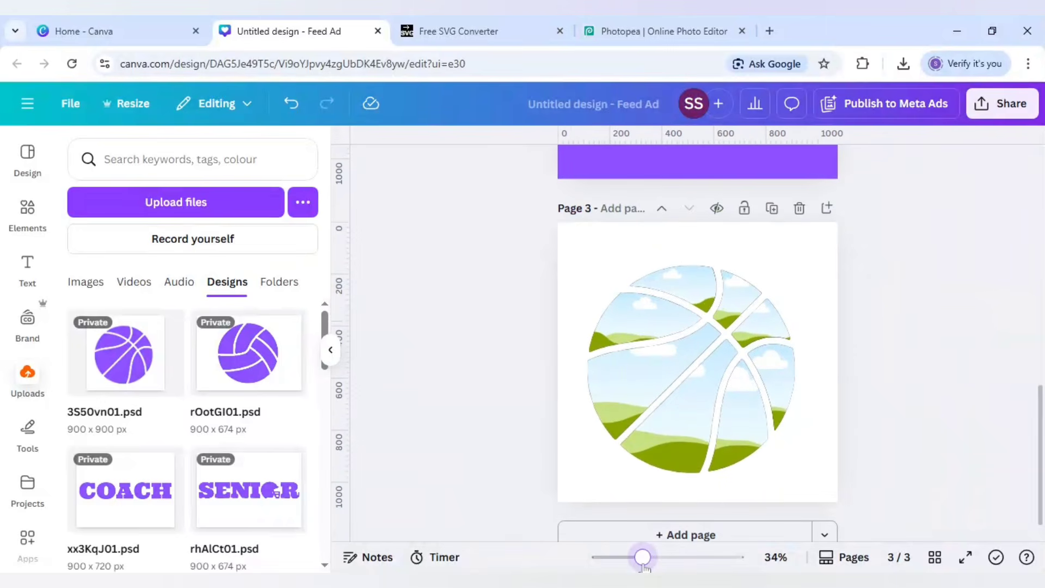
click(644, 309)
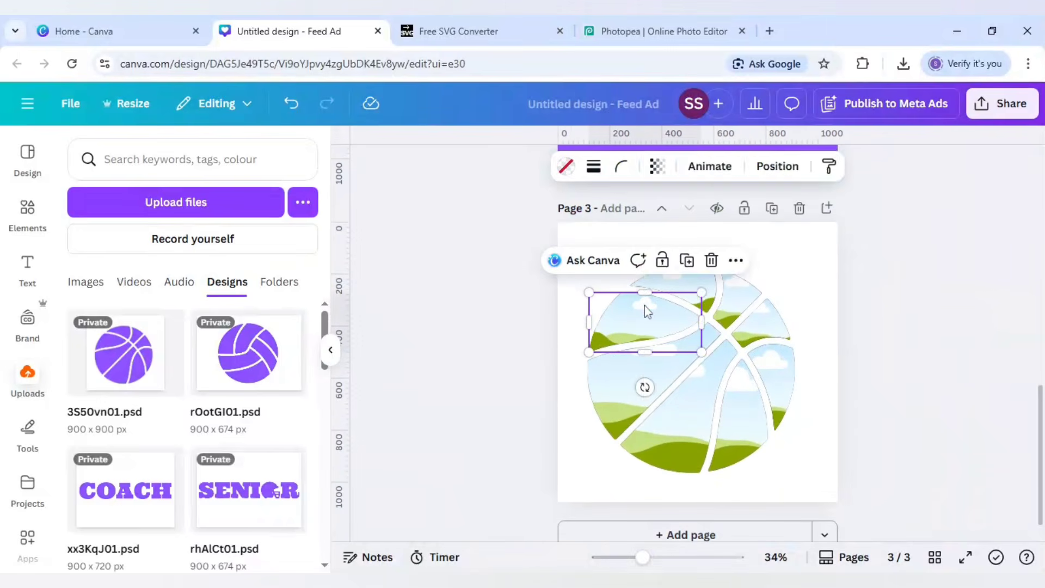
right_click(644, 309)
mouse_move(705, 373)
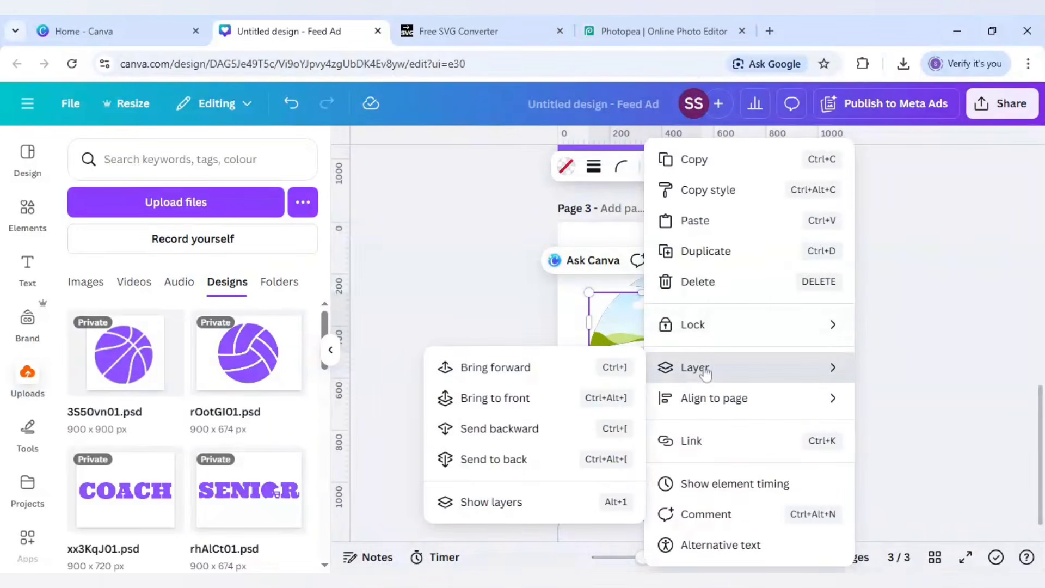
click(497, 504)
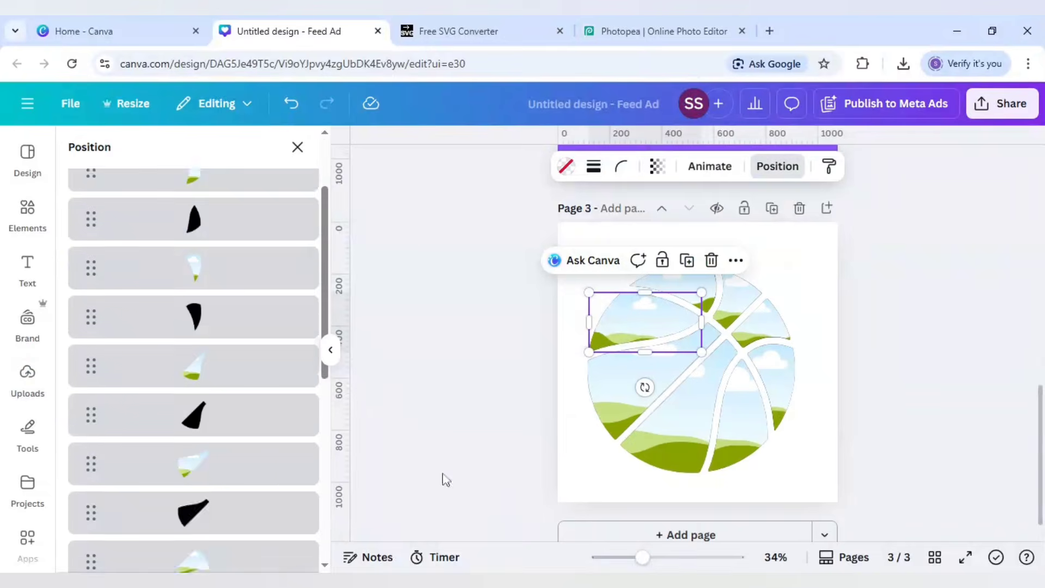
- Select all eight black shape layers in page 3's layer list and delete them, leaving only the basketball frames
scroll(273, 322, down, 3)
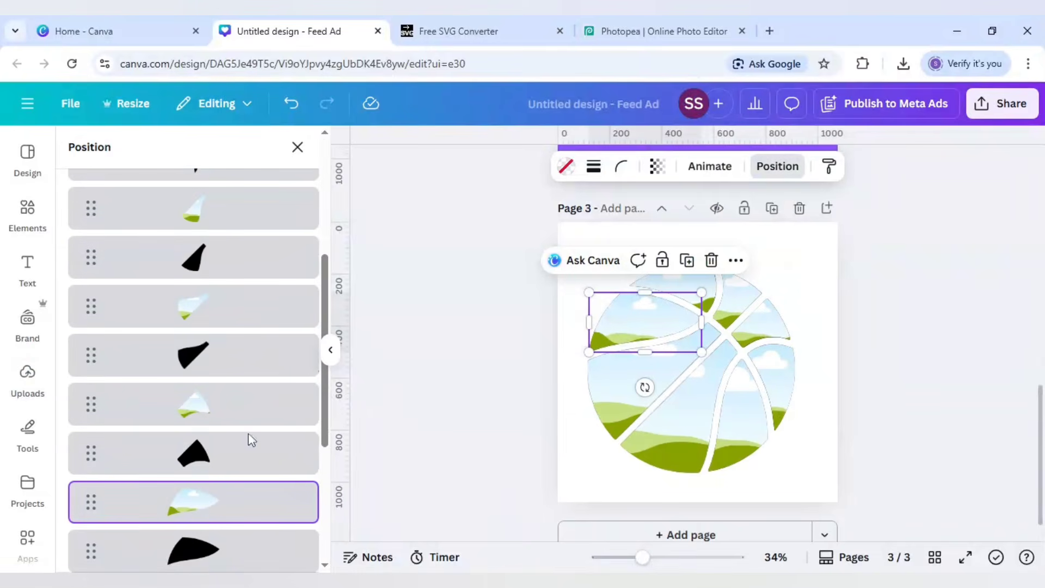
scroll(248, 424, up, 3)
scroll(228, 275, up, 2)
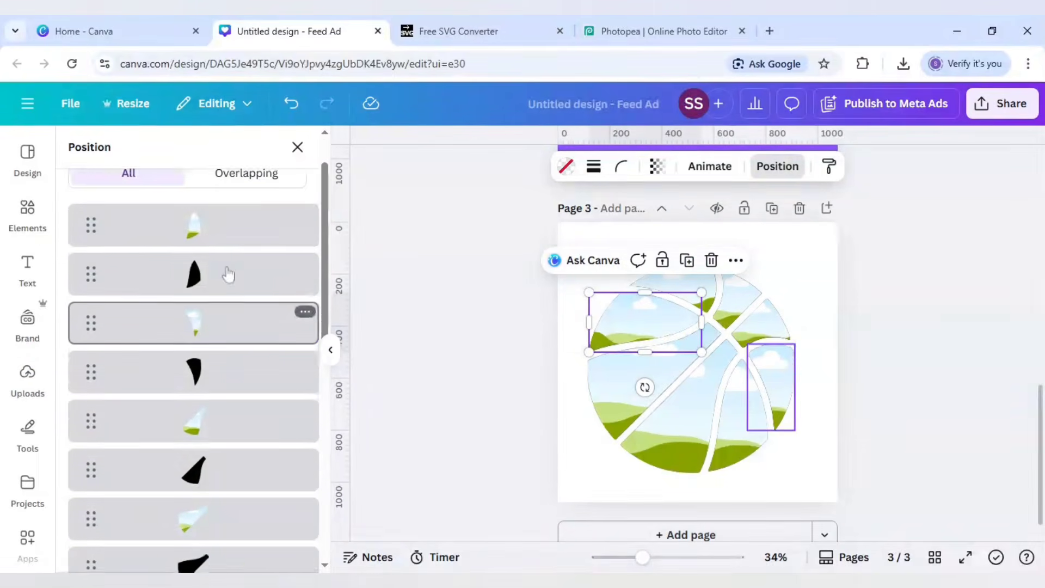
click(225, 303)
shift+click(221, 397)
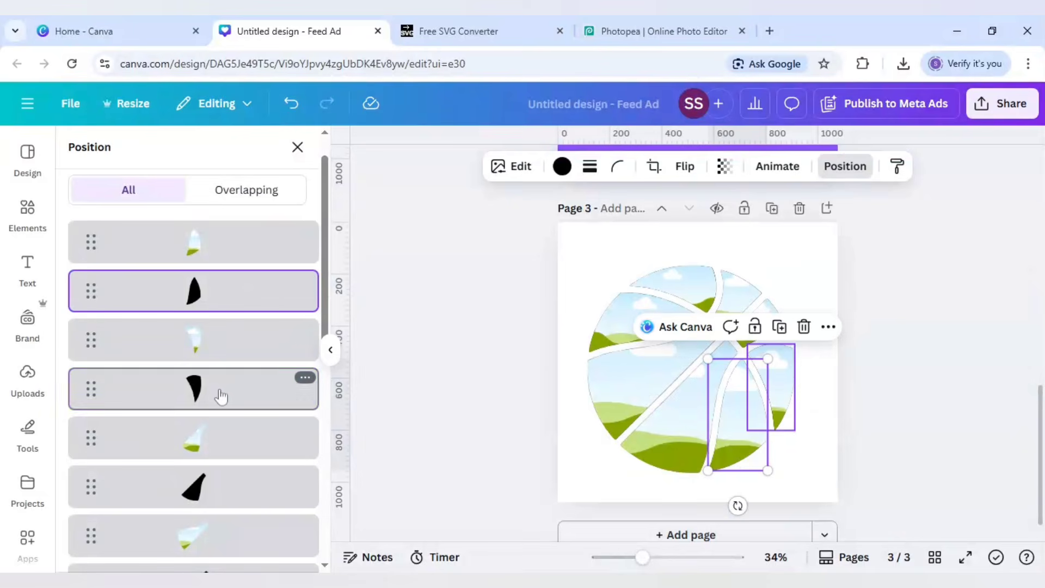
scroll(217, 396, down, 3)
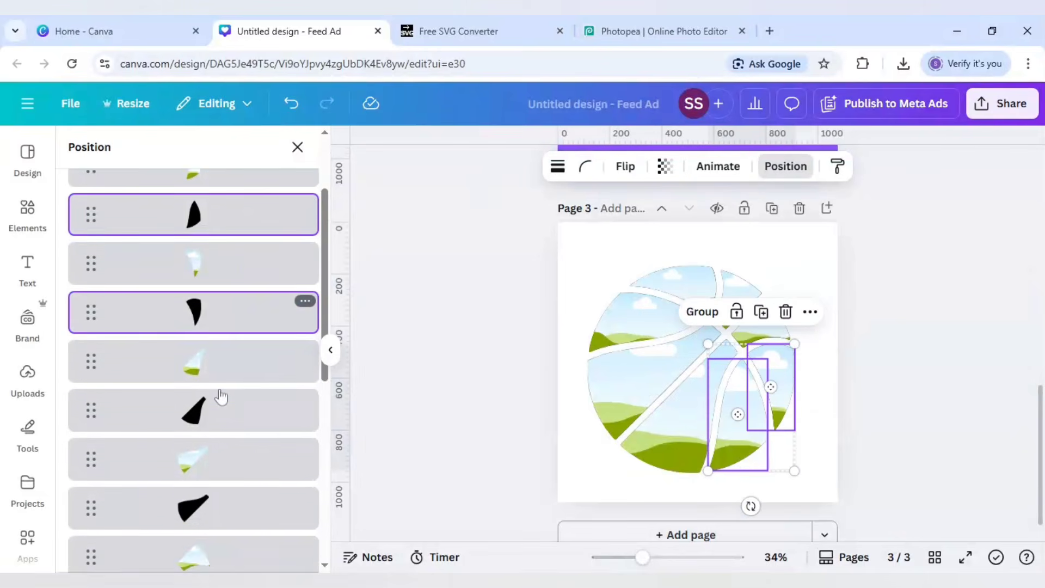
shift+click(226, 337)
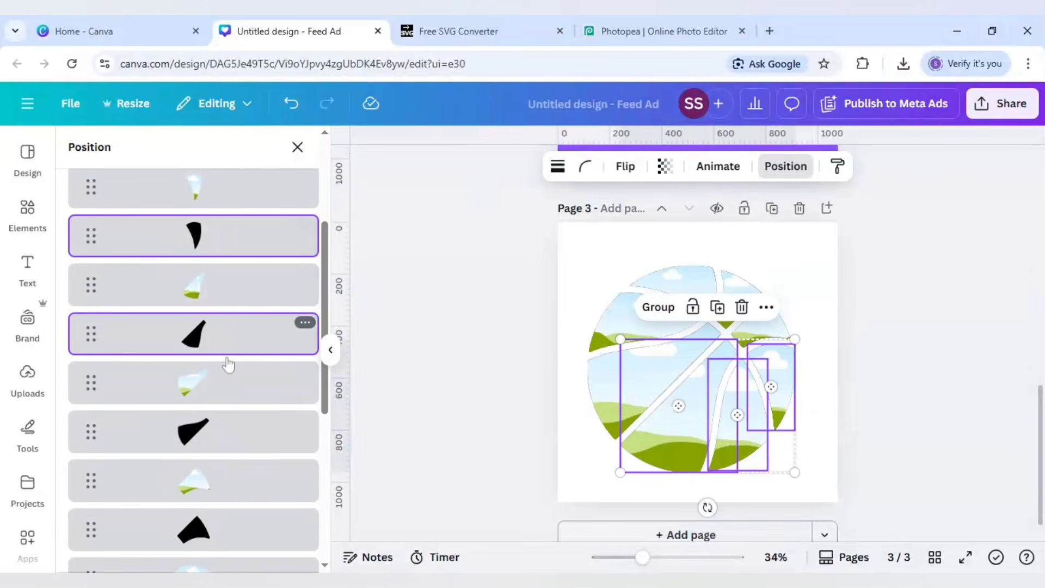
shift+click(227, 430)
scroll(226, 429, down, 5)
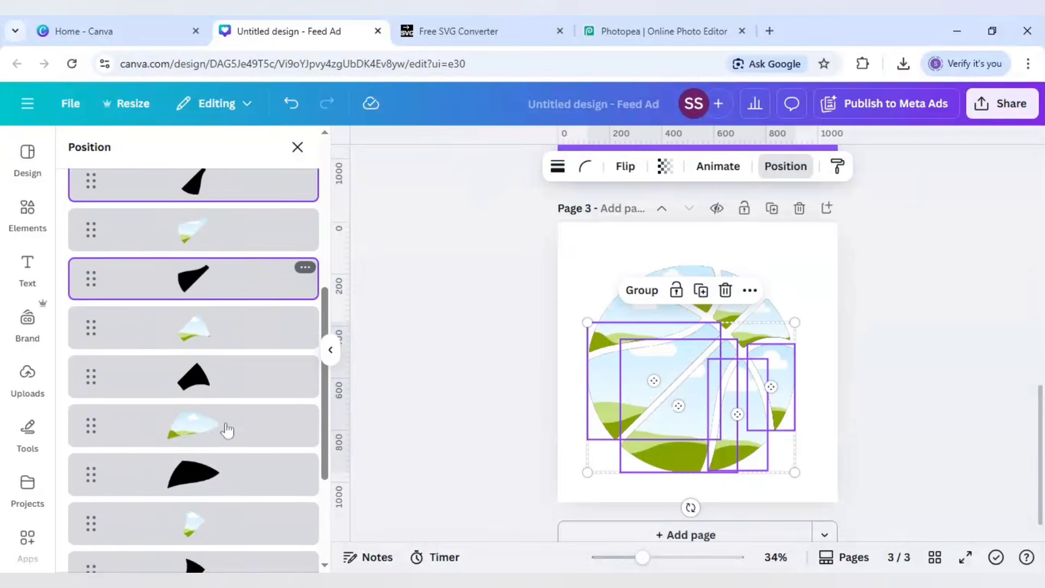
shift+click(230, 311)
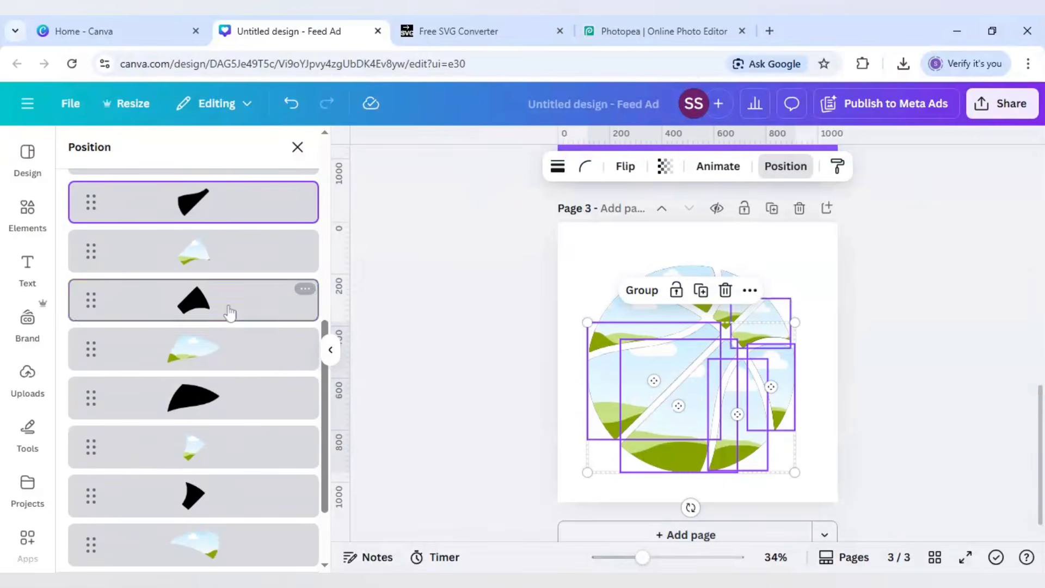
shift+click(217, 397)
scroll(218, 399, down, 2)
shift+click(231, 383)
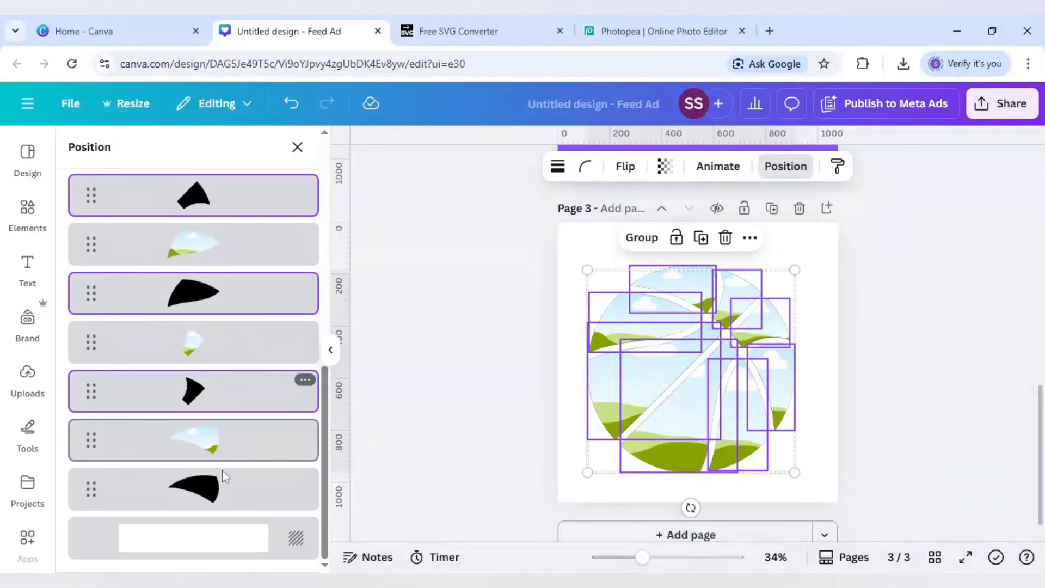
shift+click(225, 492)
right_click(225, 494)
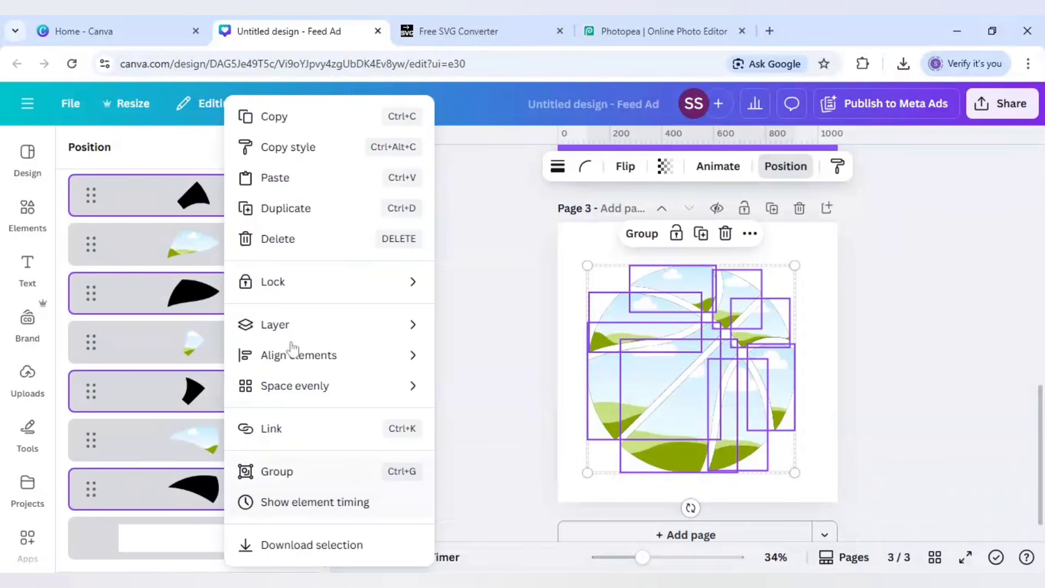
click(305, 249)
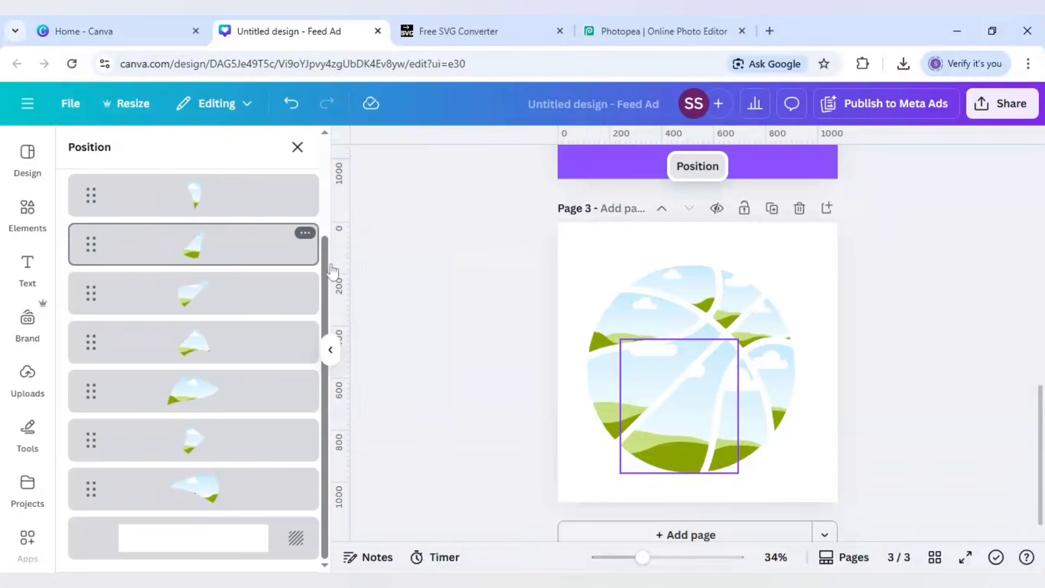
click(416, 365)
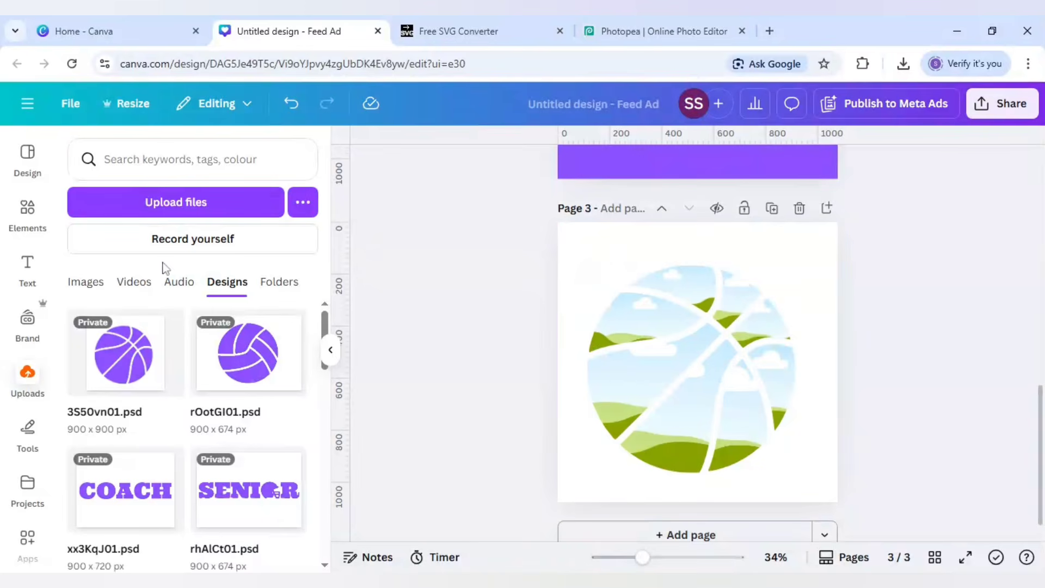
- Search the elements for "basketball player", remove the graphics filter and show all matching photos
click(26, 208)
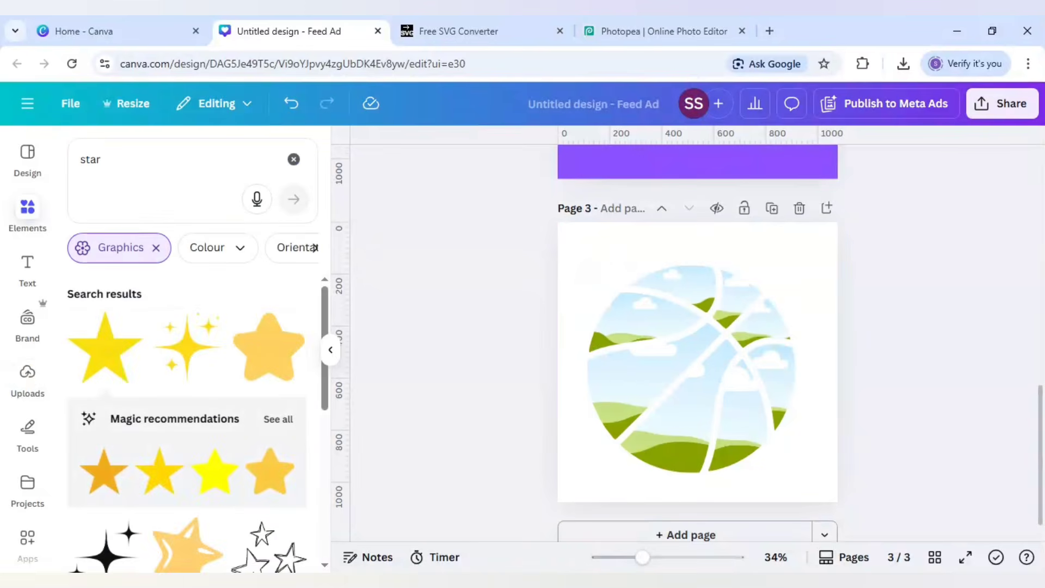
drag(109, 160, 58, 164)
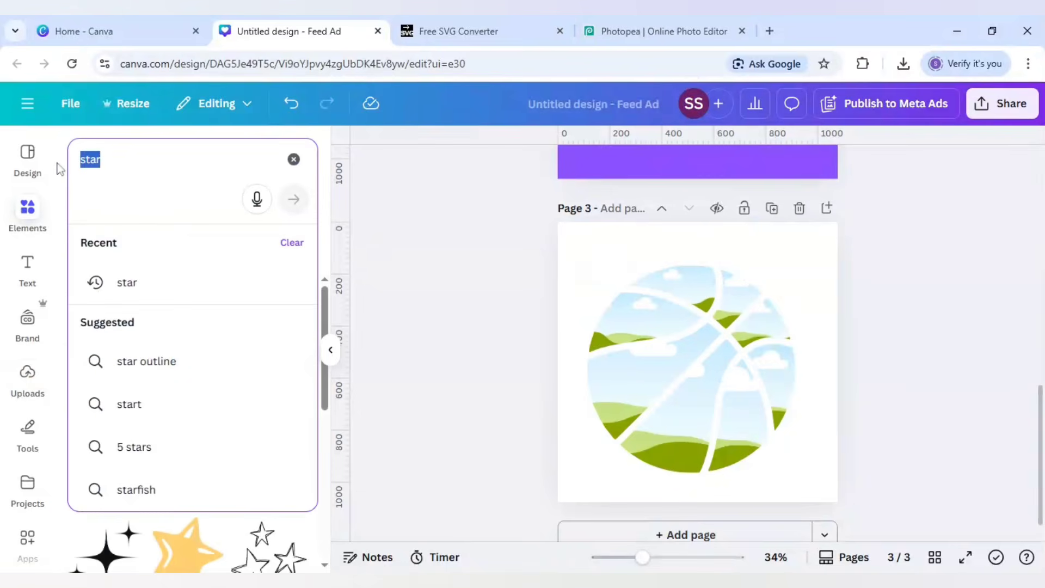
text(baske)
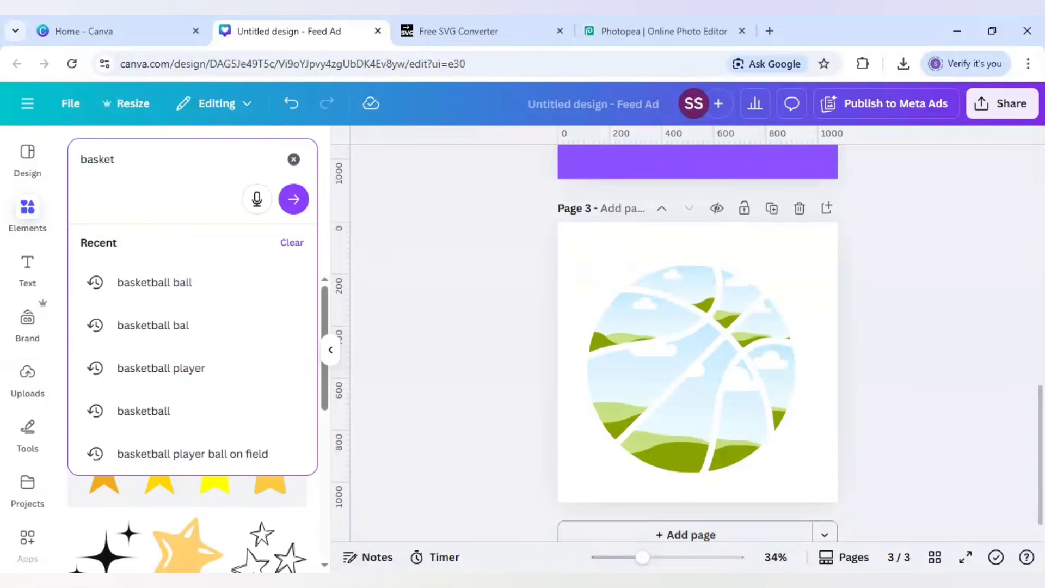
text(tball player)
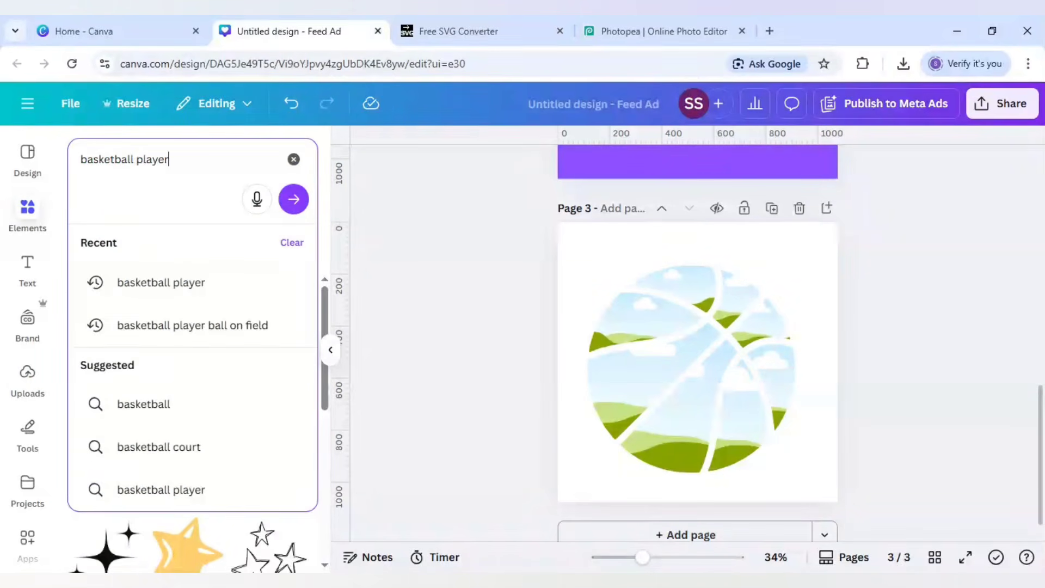
key(Return)
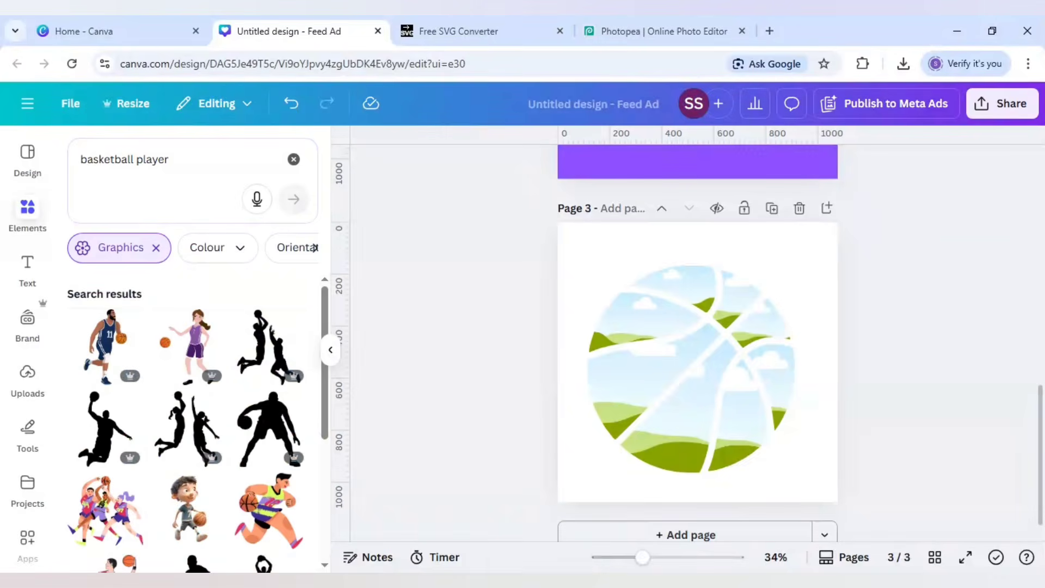
click(156, 248)
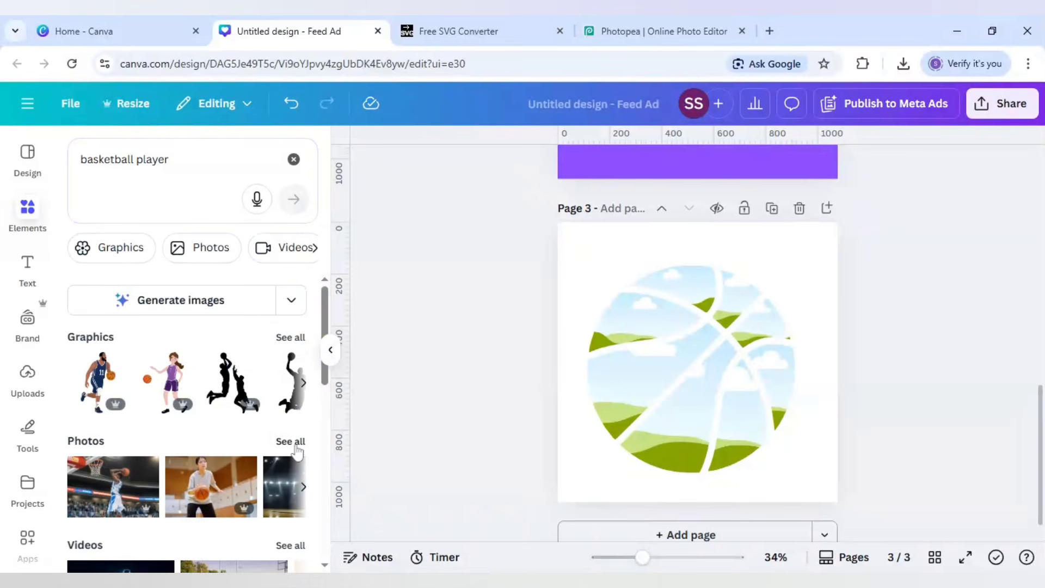
click(295, 443)
- Fill the upper-left basketball frame with the photo of the dribbling player in a navy number 4 jersey
scroll(228, 426, down, 2)
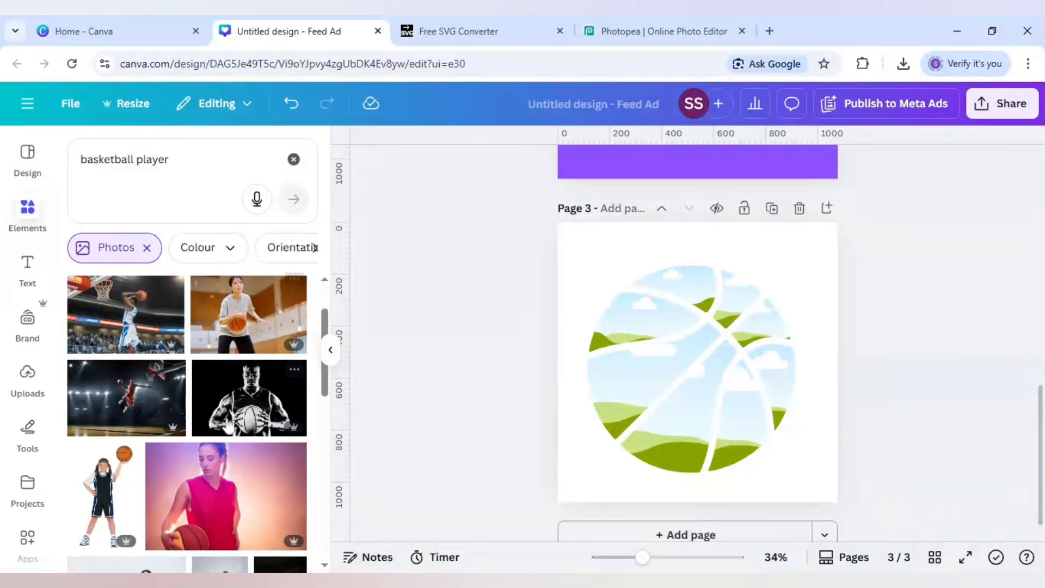
scroll(187, 500, down, 3)
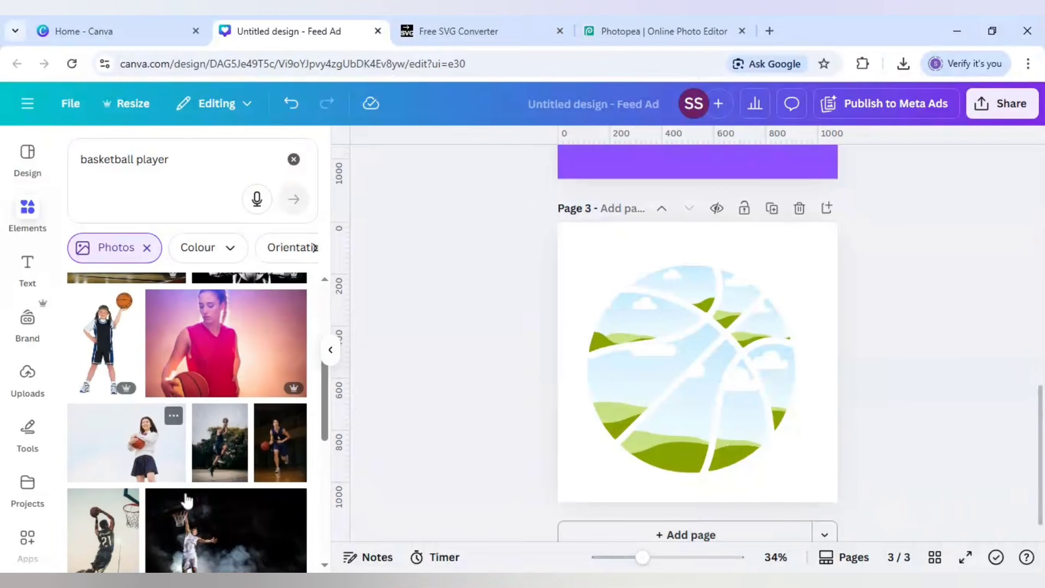
click(280, 449)
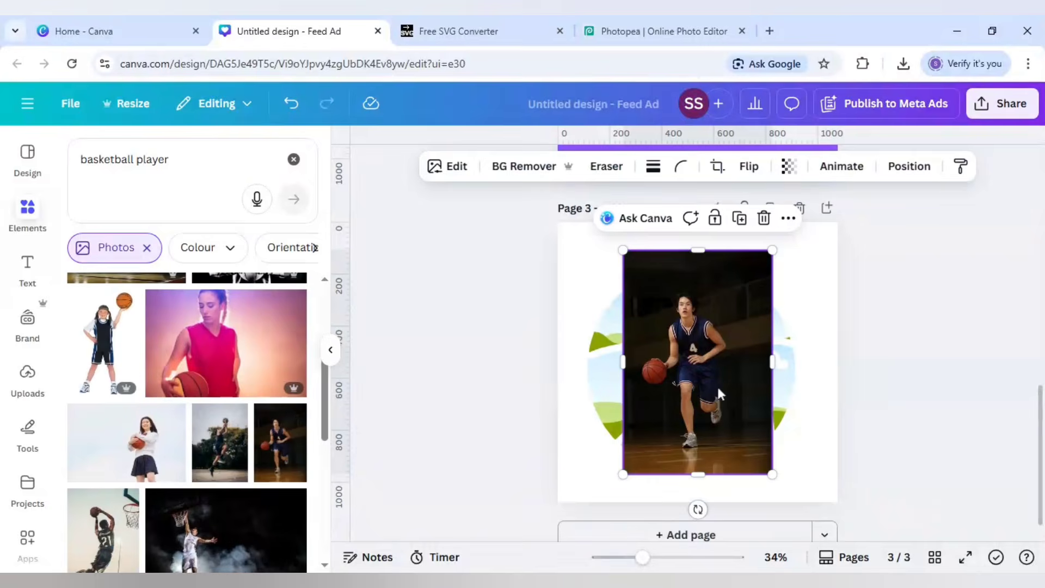
drag(697, 362, 646, 346)
double_click(642, 326)
click(427, 330)
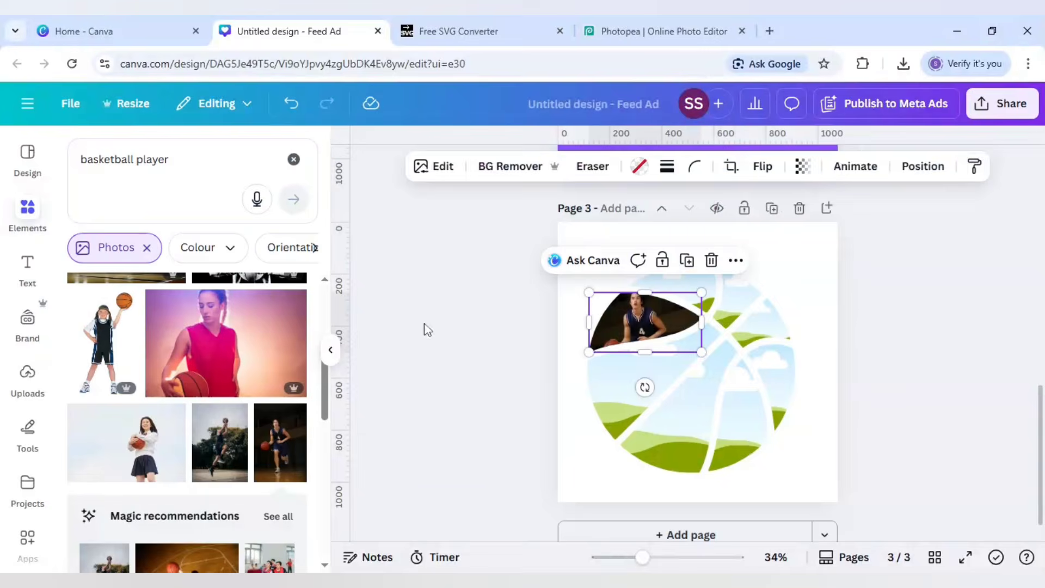
- Fill the bottom-centre basketball frame with the photo of the red-jersey player holding the ball overhead
scroll(123, 484, down, 5)
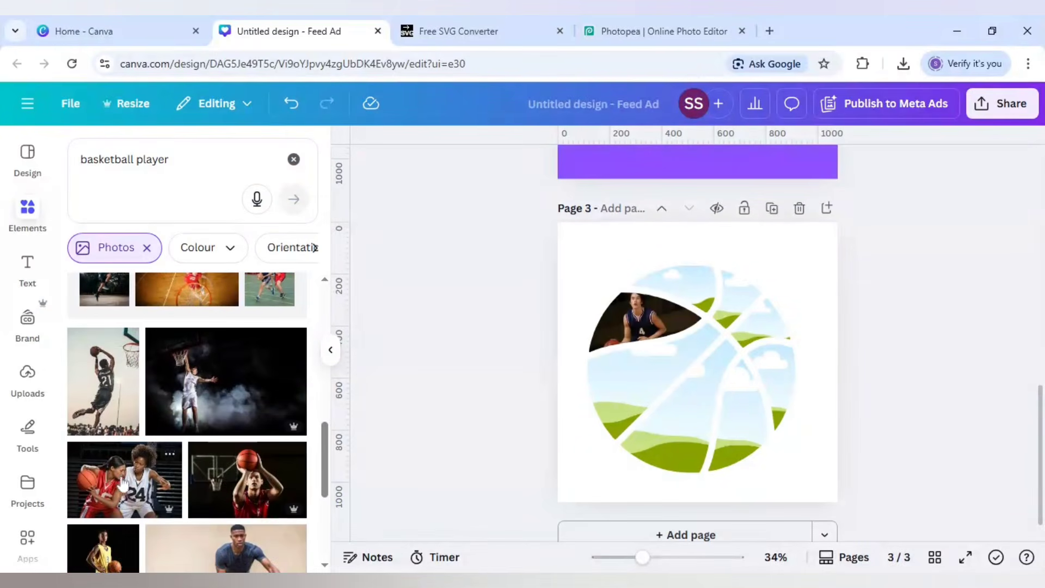
click(247, 478)
drag(734, 391, 680, 425)
- Fill the top basketball frame with the locker-room player photo and adjust its crop slightly
scroll(249, 476, down, 1)
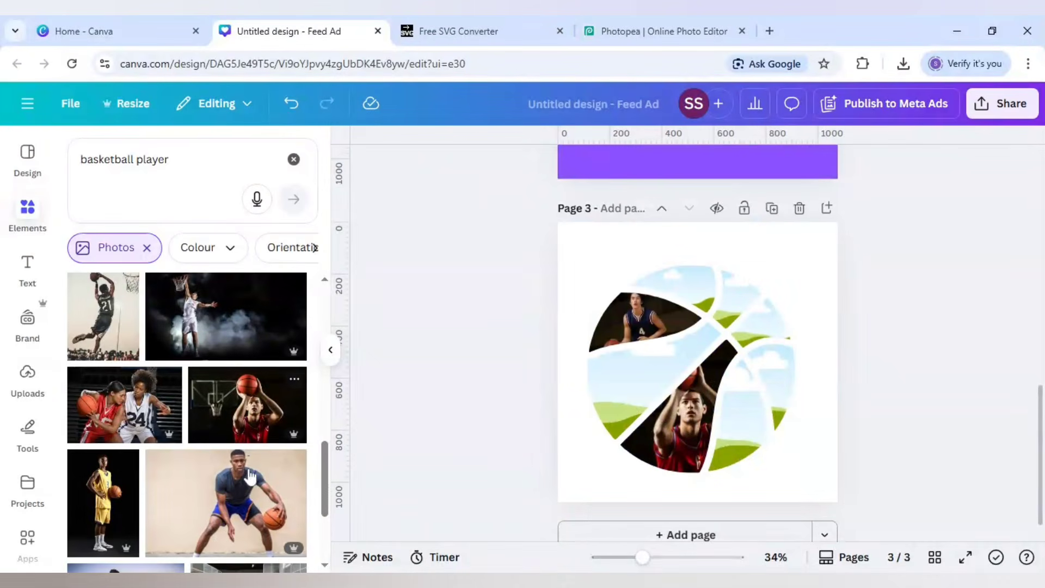
scroll(249, 476, down, 2)
drag(261, 525, 734, 245)
double_click(693, 289)
drag(691, 283, 693, 286)
click(495, 320)
- Fill the large left basketball frame with the arena photo of the player in white and blue shooting the ball
scroll(233, 408, down, 2)
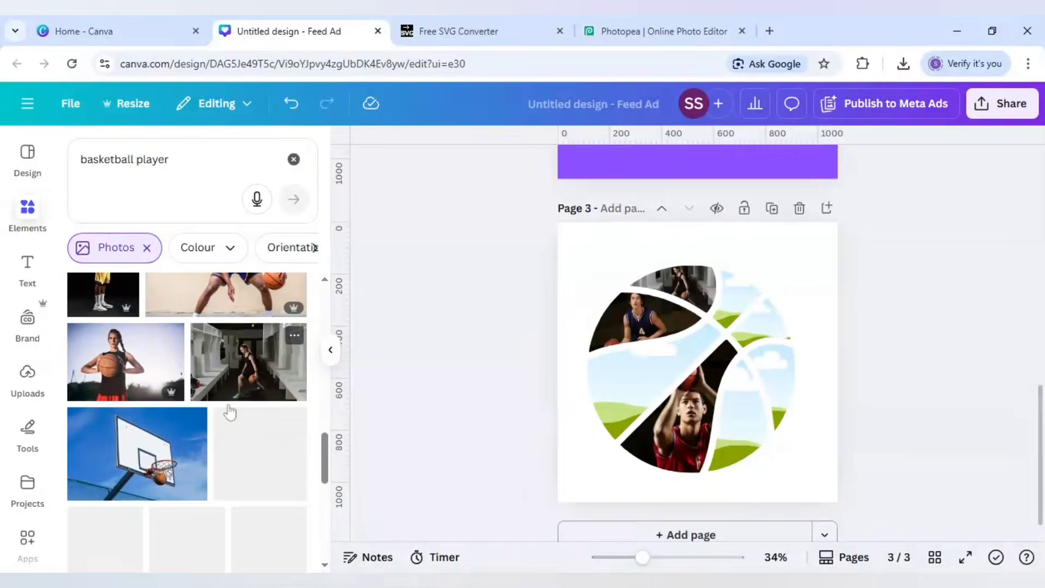
scroll(230, 412, down, 3)
drag(152, 501, 569, 396)
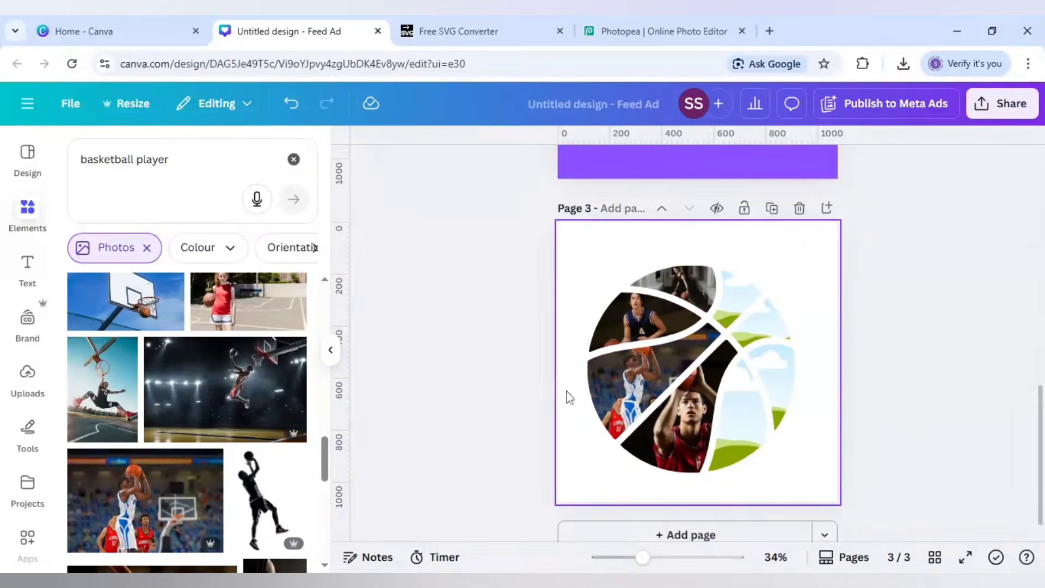
click(609, 380)
double_click(609, 380)
click(472, 396)
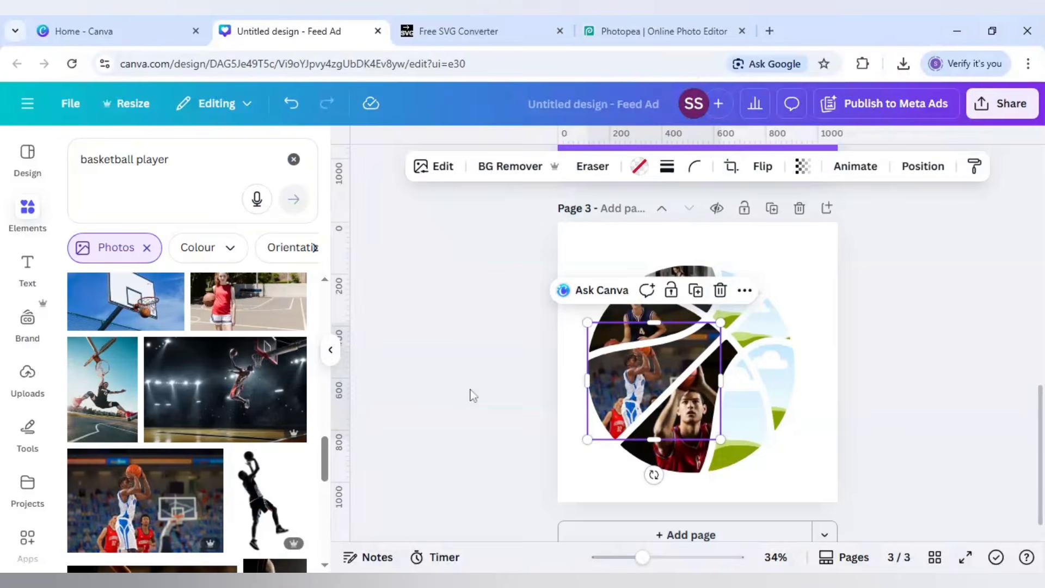
click(473, 396)
- Fill the lower-right curved frame, beside the bottom-centre one, with the photo of the red-jersey player holding a ball at his side
scroll(203, 401, down, 5)
click(245, 471)
drag(742, 368, 740, 416)
double_click(739, 415)
click(440, 390)
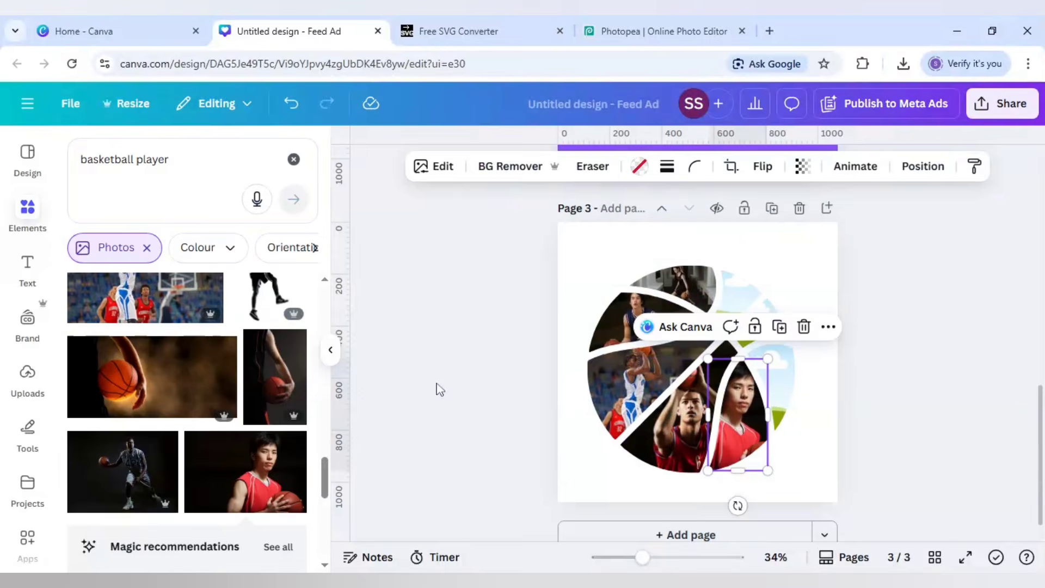
click(440, 389)
- Fill the small frame beside the top one with the photo of the girl in the number 5 jersey
scroll(217, 408, down, 5)
click(212, 479)
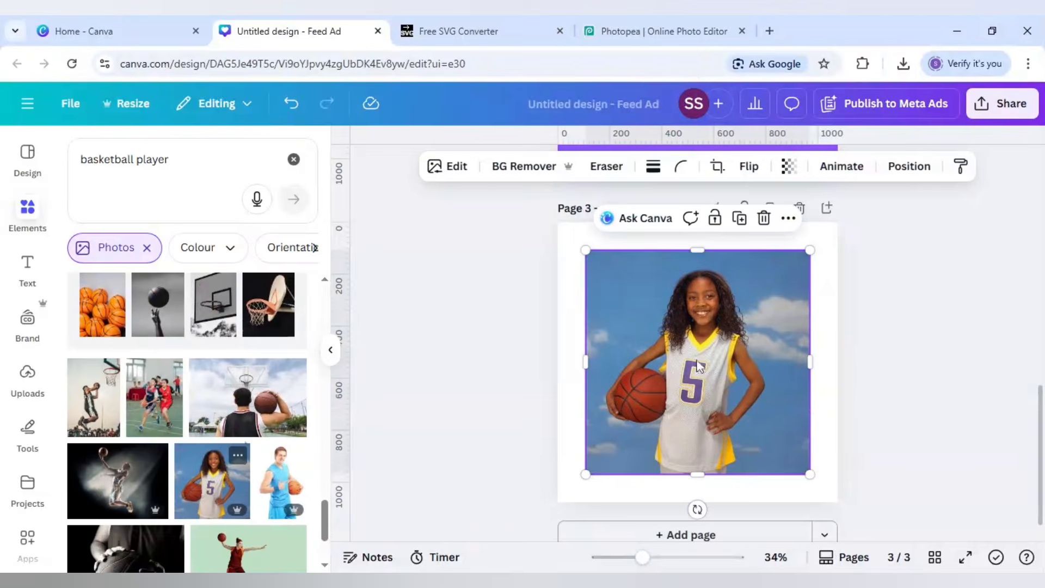
drag(698, 366, 726, 305)
- Fill the upper-right edge frame with the black-jersey player's photo and the frame below it with the blue-jersey player's photo
scroll(206, 452, down, 10)
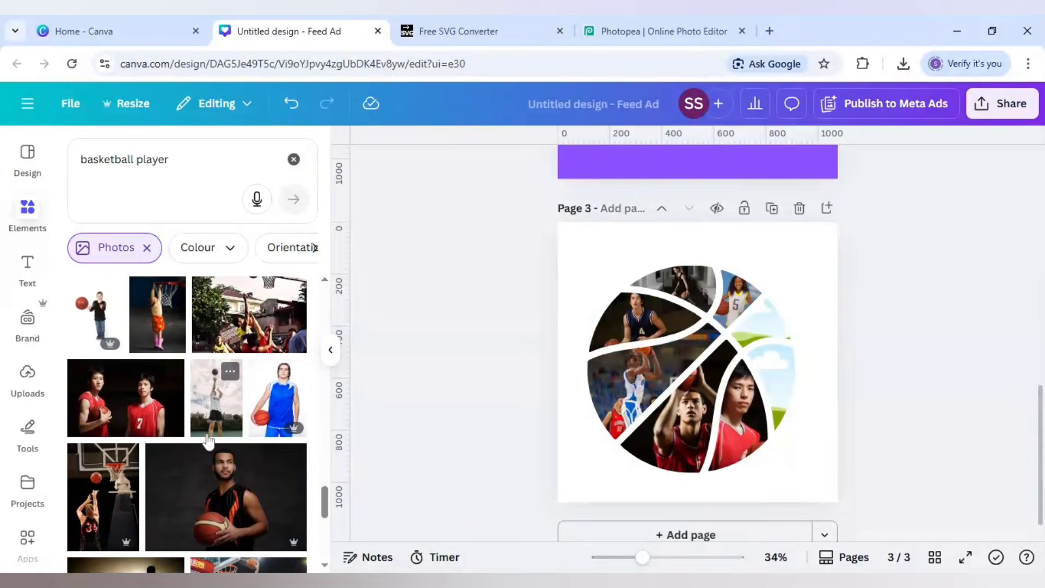
scroll(209, 440, down, 3)
drag(217, 474, 772, 319)
double_click(784, 327)
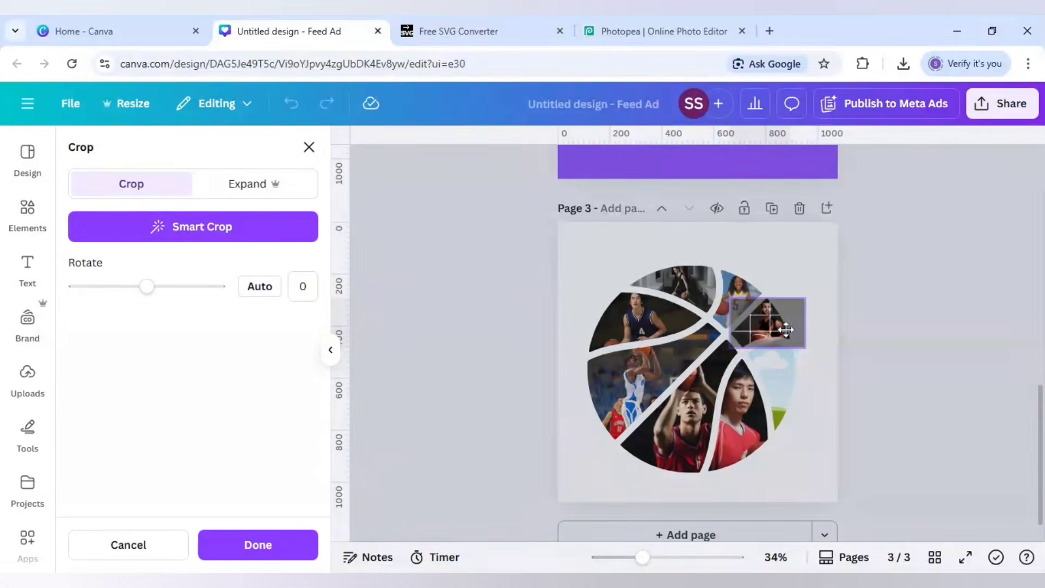
click(463, 392)
scroll(163, 436, down, 5)
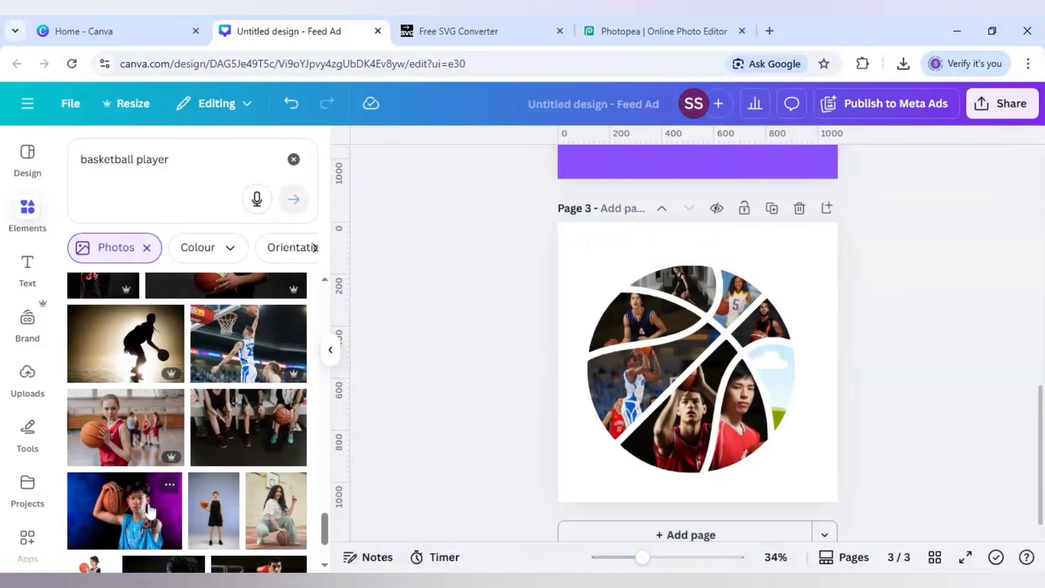
drag(150, 511, 783, 378)
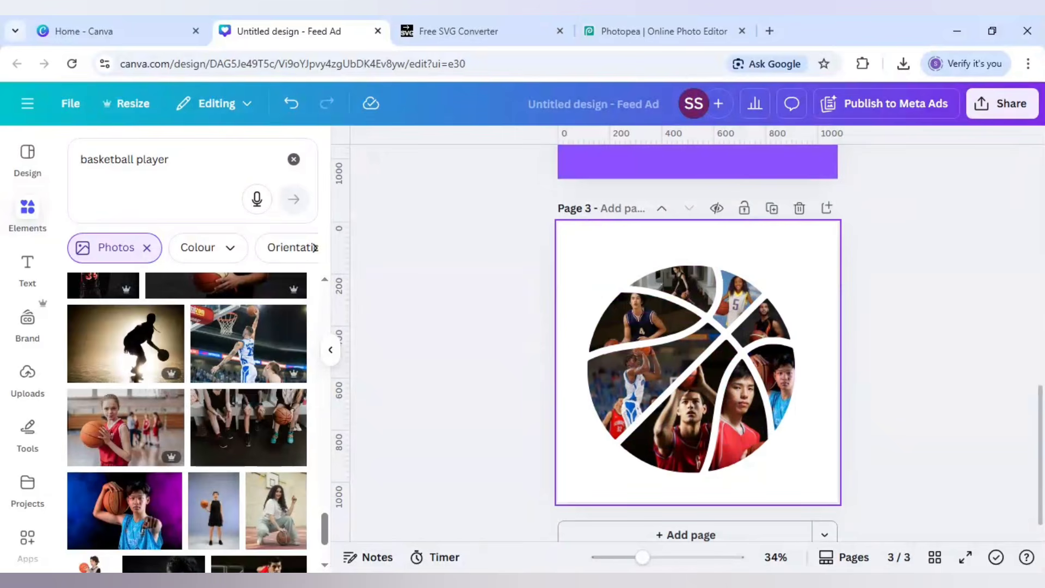
- Duplicate page 3 and remove the photos from the copy's upper-left, top, number 5 jersey and upper-right edge frames
click(772, 208)
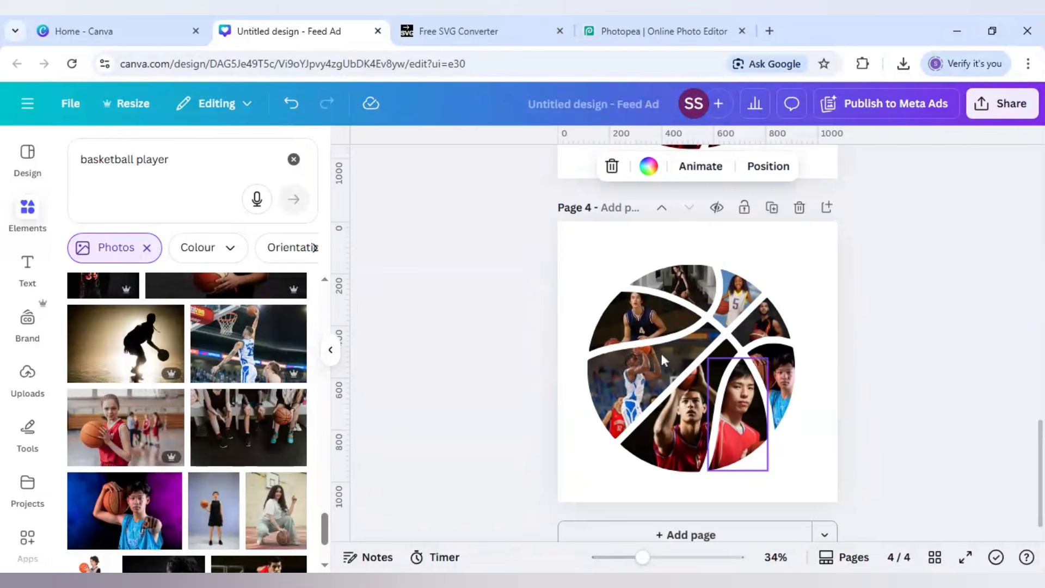
click(641, 315)
key(Delete)
click(697, 283)
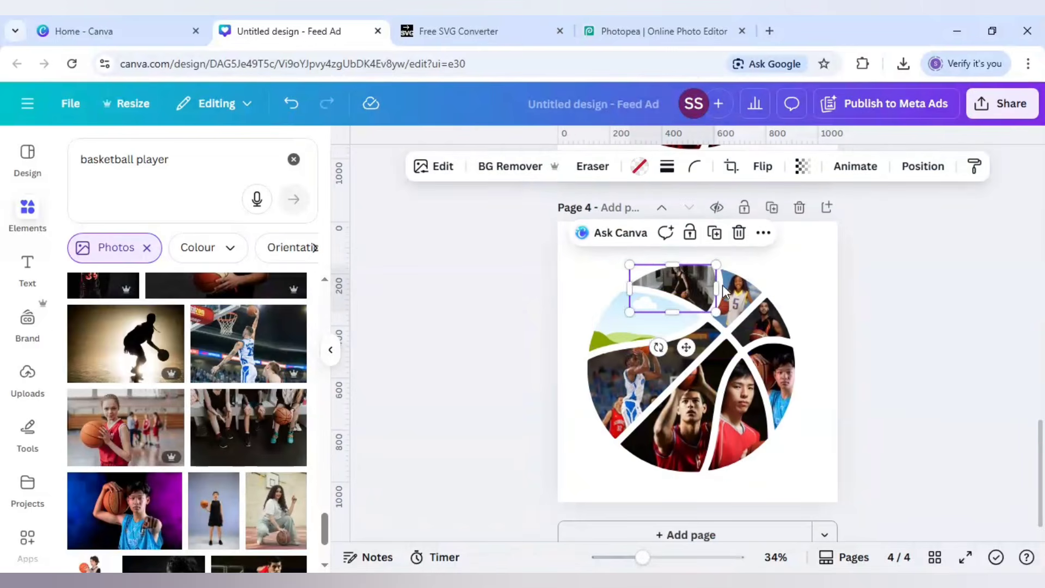
key(Delete)
click(740, 294)
key(Delete)
click(777, 331)
key(Delete)
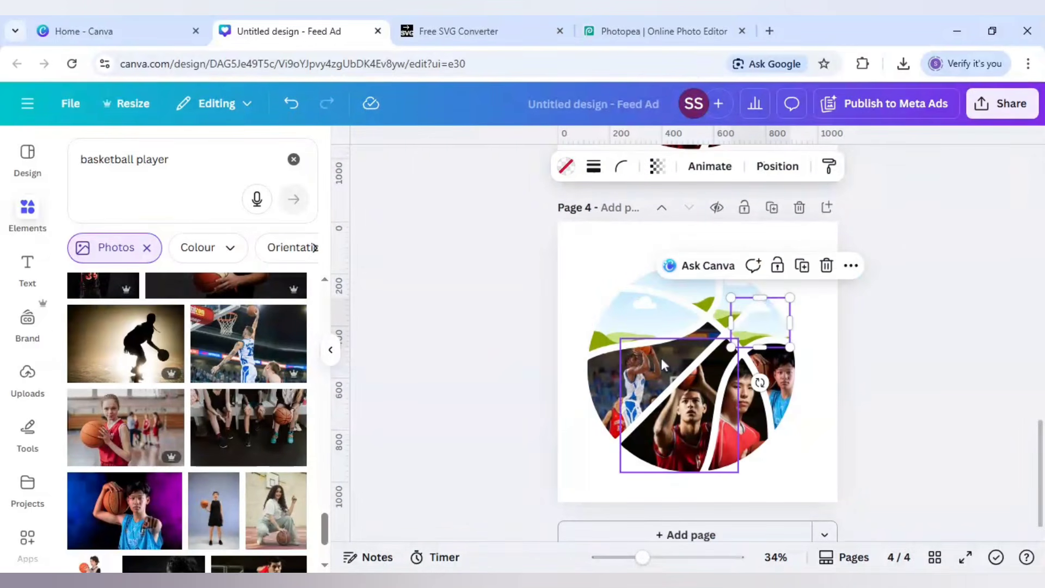
- Remove the photos from page 4's bottom-centre, large left, lower-right curved and right-edge frames, leaving the frames in place
click(659, 356)
key(Delete)
click(599, 385)
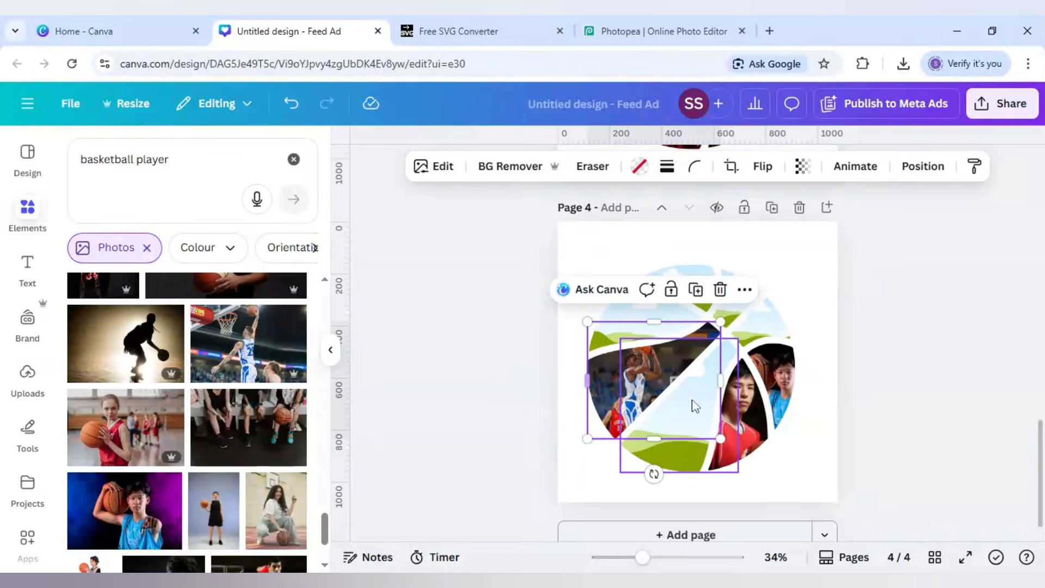
key(Delete)
click(749, 419)
key(Delete)
click(781, 408)
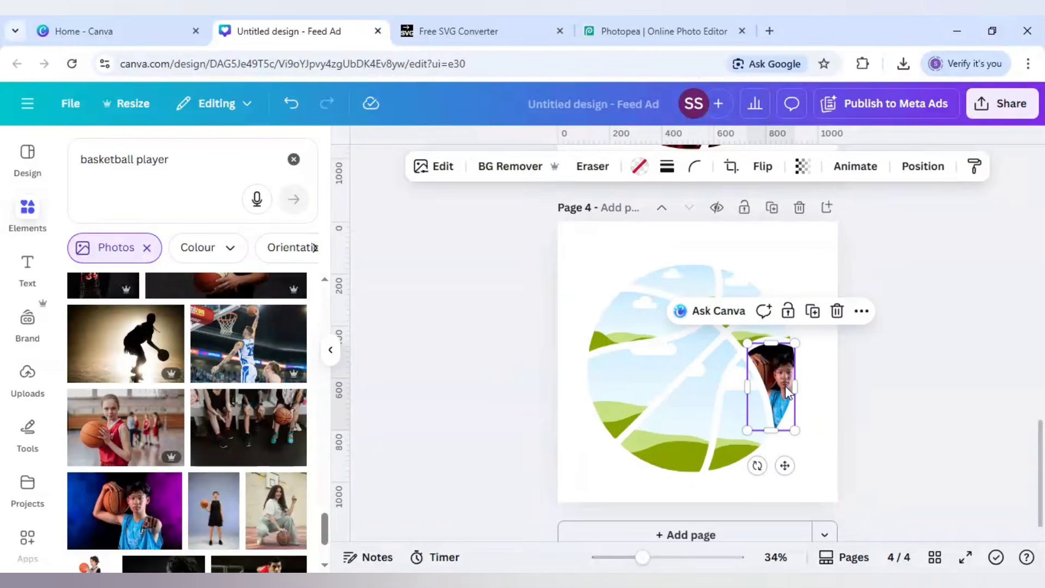
key(Delete)
click(807, 365)
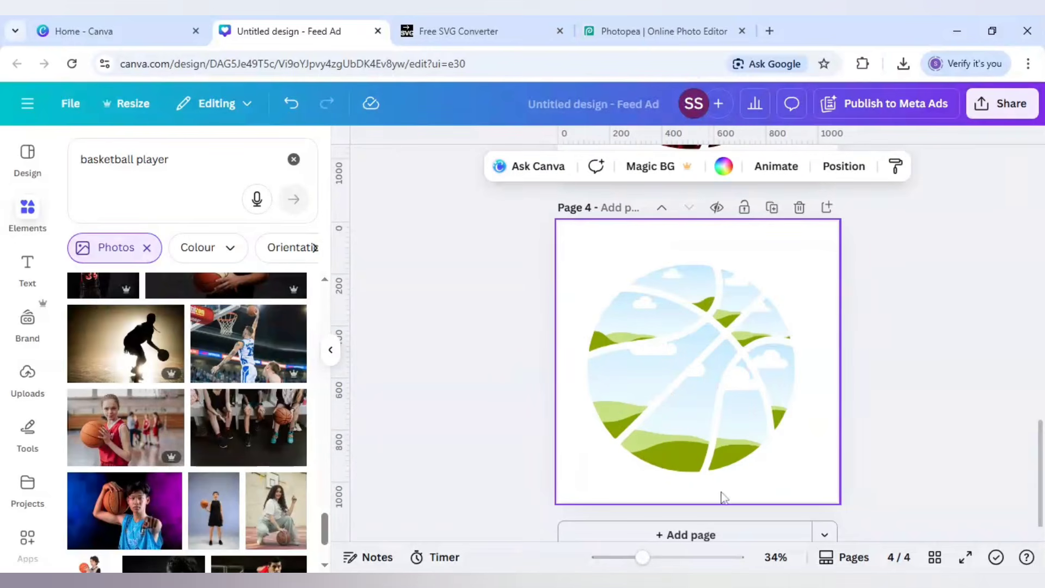
scroll(885, 438, up, 1)
scroll(885, 439, up, 5)
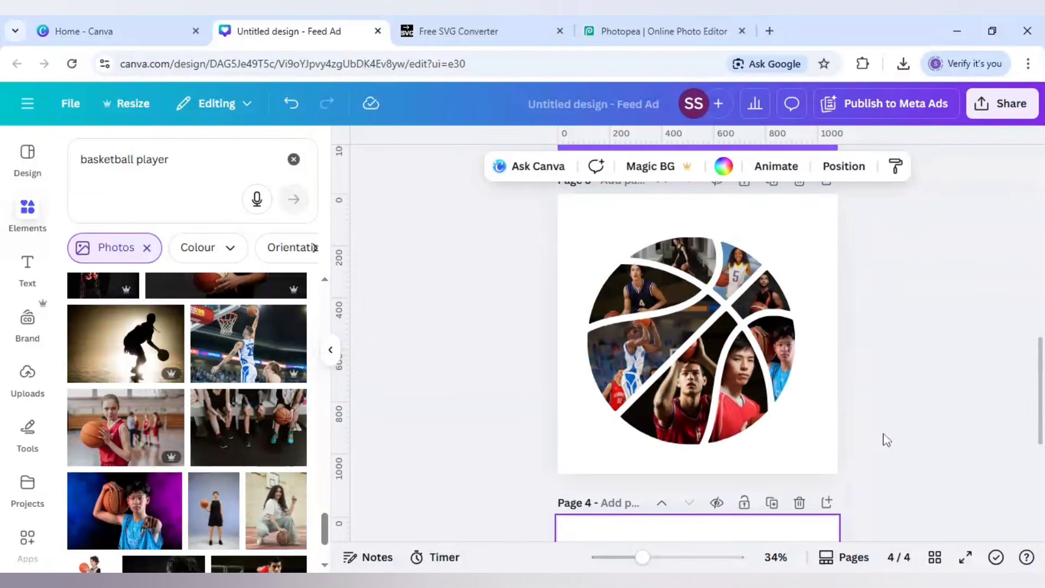
scroll(872, 411, down, 5)
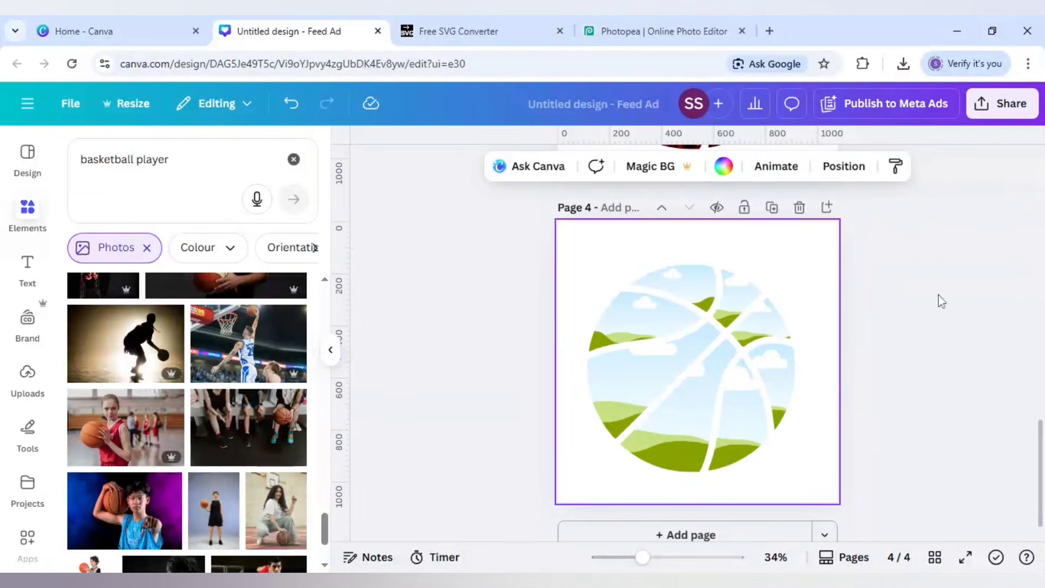
- Show the template link option among the design's sharing methods, and close it without creating a link
click(1011, 109)
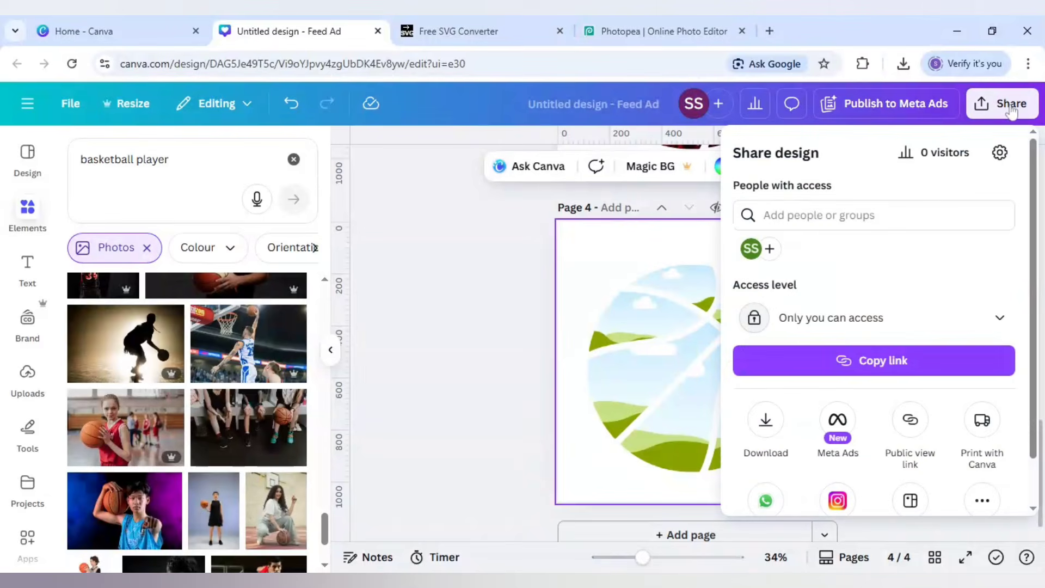
scroll(981, 421, down, 1)
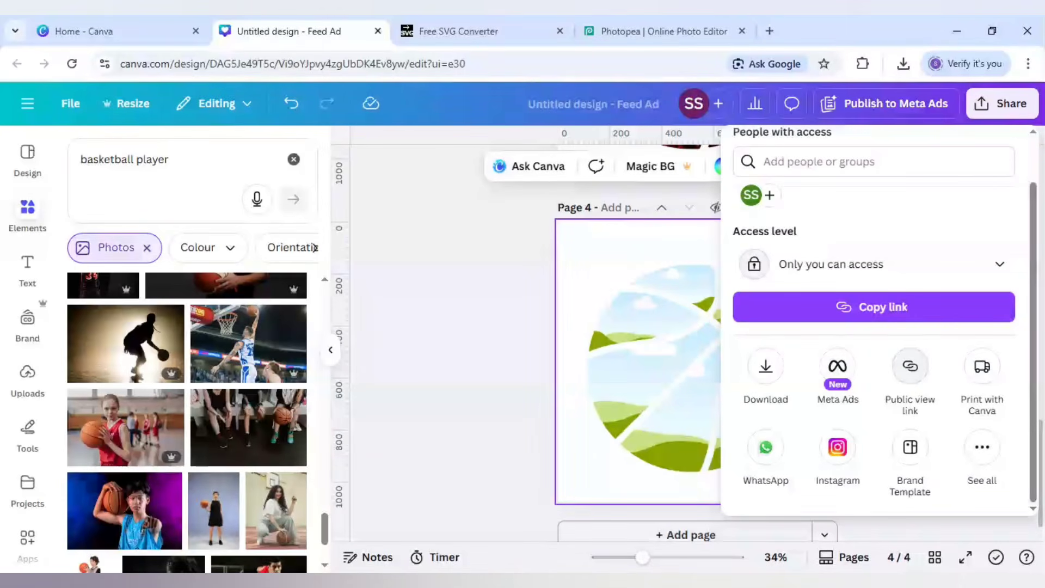
click(989, 458)
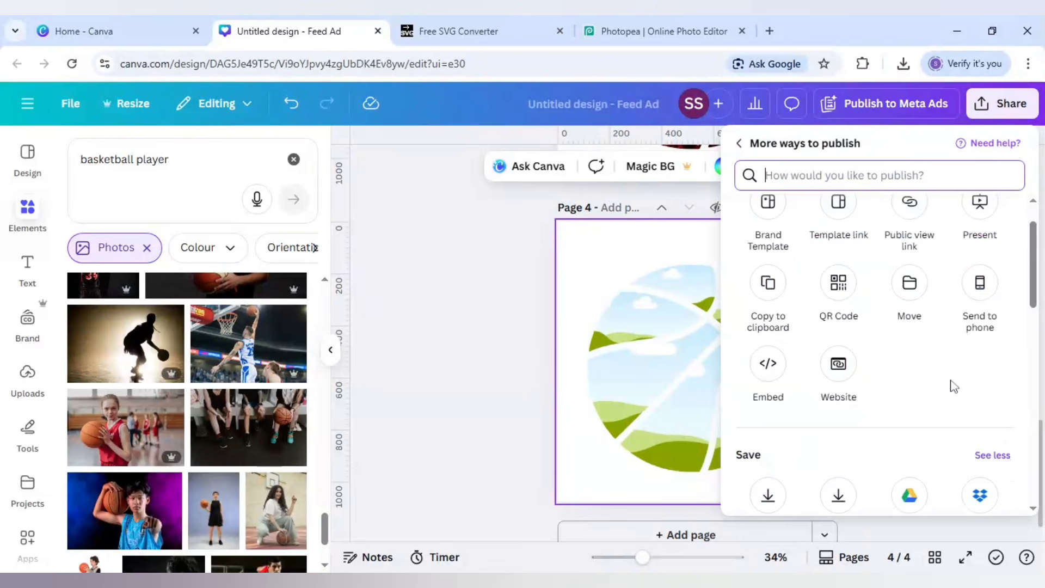
scroll(915, 338, up, 1)
click(848, 257)
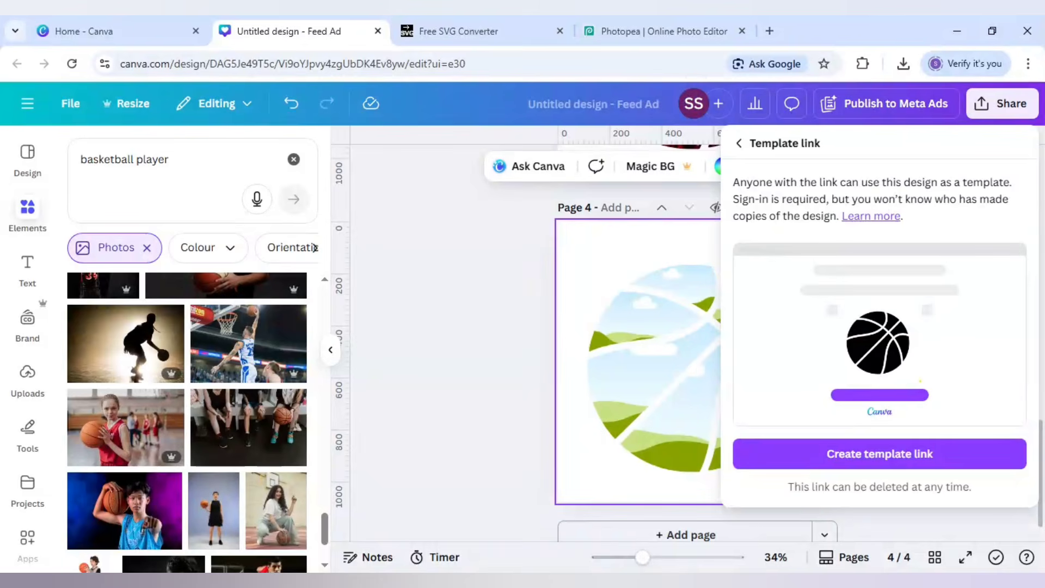
click(466, 347)
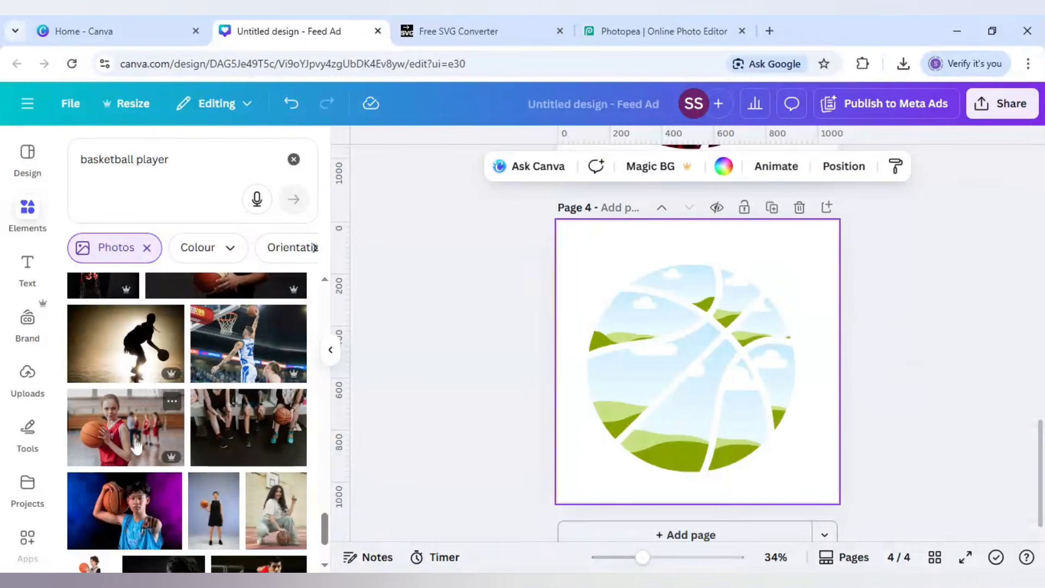
scroll(399, 442, up, 3)
scroll(411, 445, up, 1)
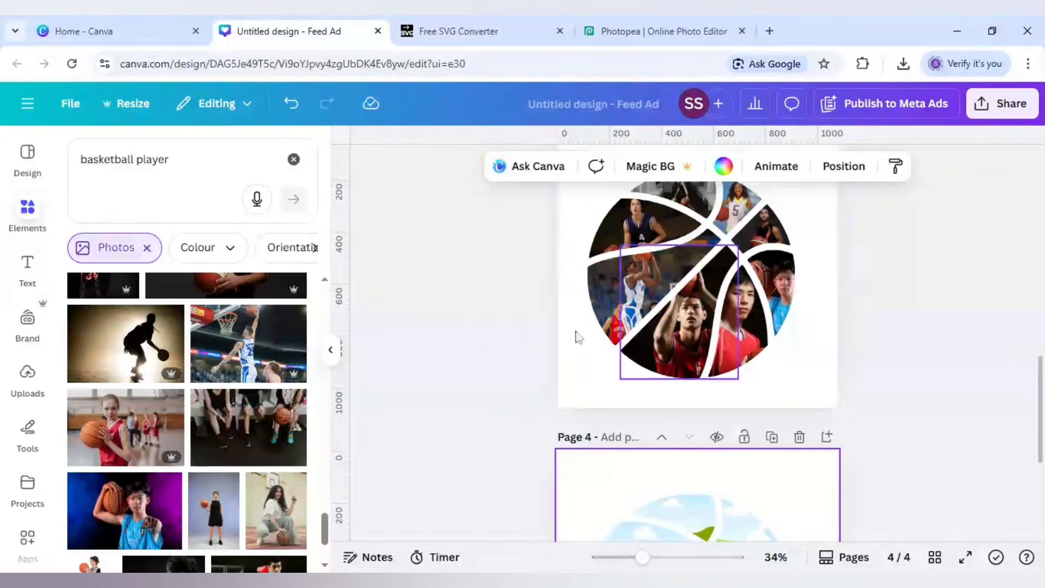
scroll(492, 381, down, 3)
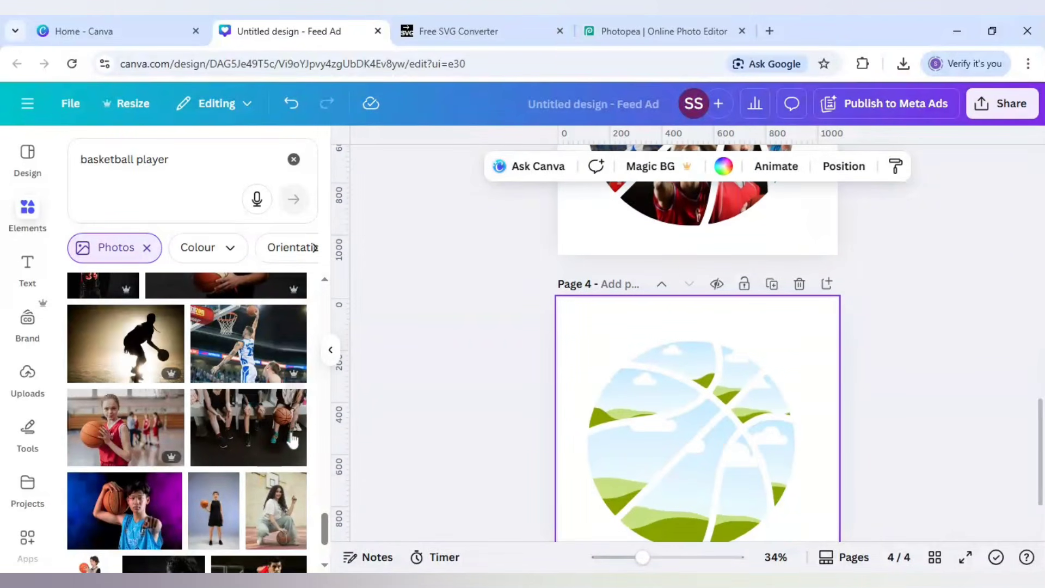
scroll(245, 468, down, 2)
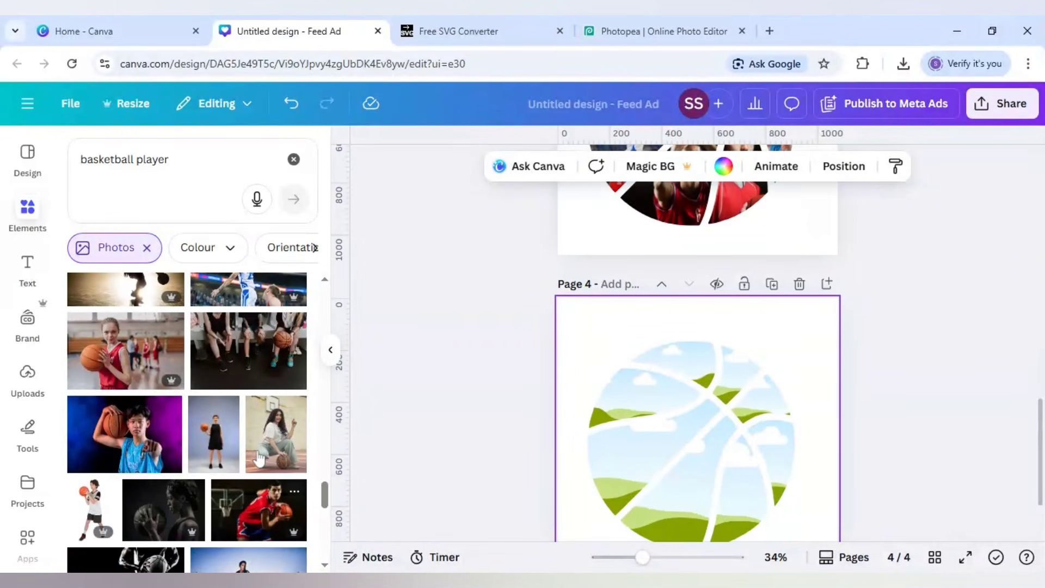